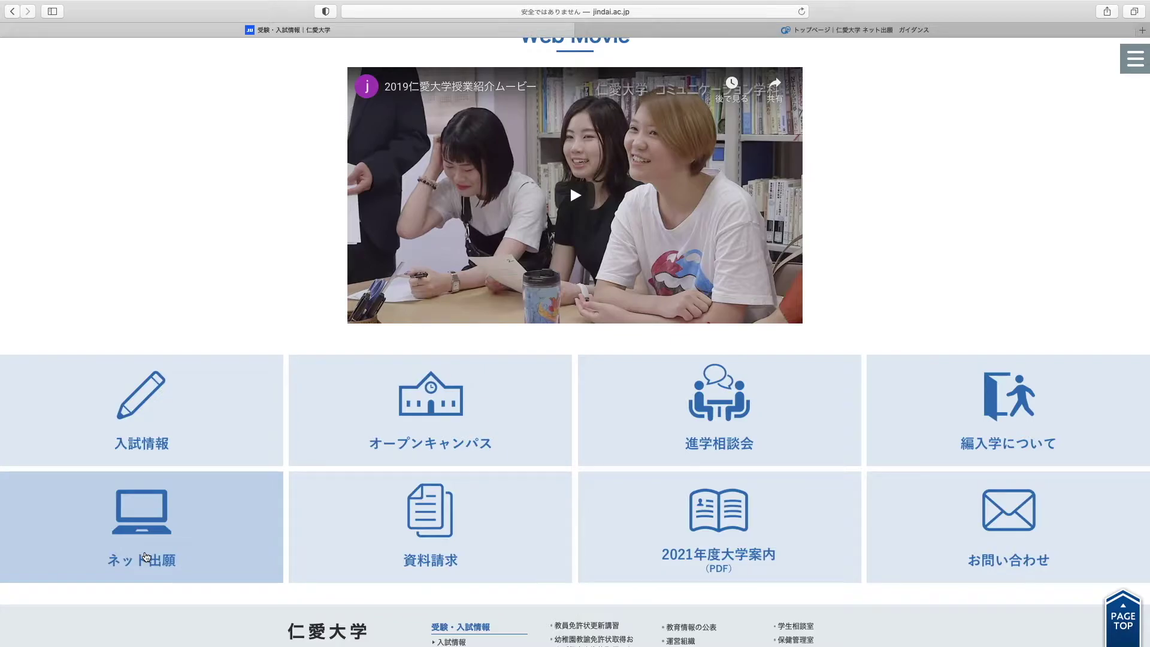
Open the ネット出願 guide from the Jindai University admissions page
{"action": "left_click", "coordinate": [146, 557]}
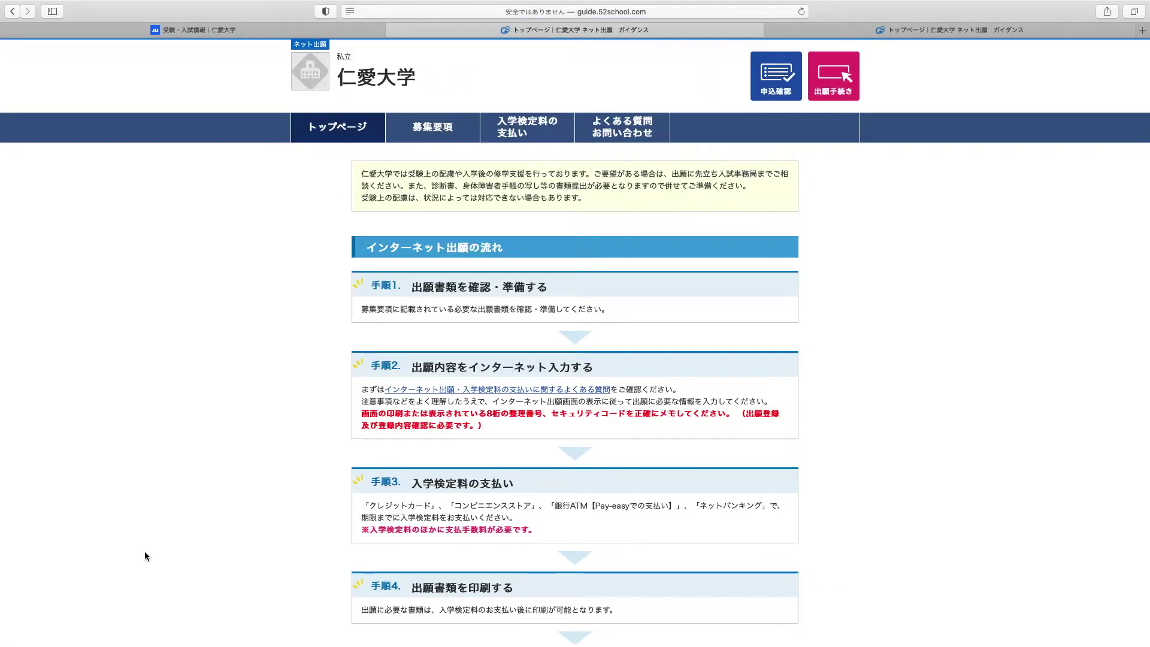
Read through the guide, accept the personal-information consent, and start 出願手続き
{"action": "scroll", "coordinate": [145, 552], "scroll_direction": "down", "scroll_amount": 1}
{"action": "scroll", "coordinate": [145, 552], "scroll_direction": "up", "scroll_amount": 1}
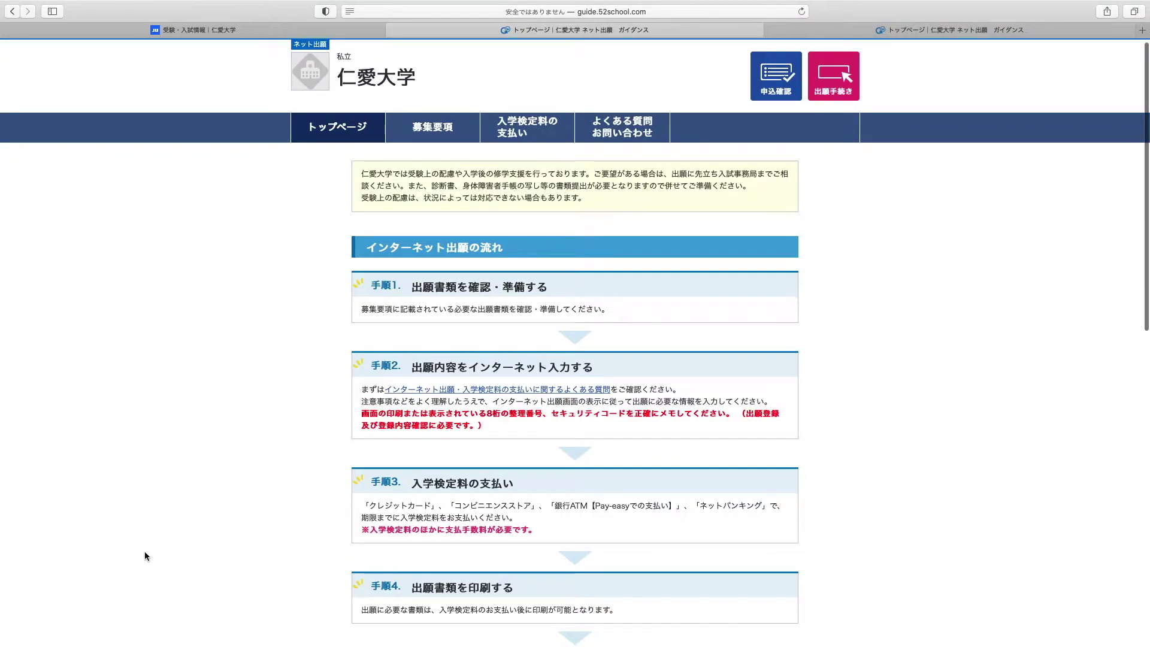
{"action": "scroll", "coordinate": [145, 552], "scroll_direction": "down", "scroll_amount": 10}
{"action": "scroll", "coordinate": [145, 554], "scroll_direction": "down", "scroll_amount": 6}
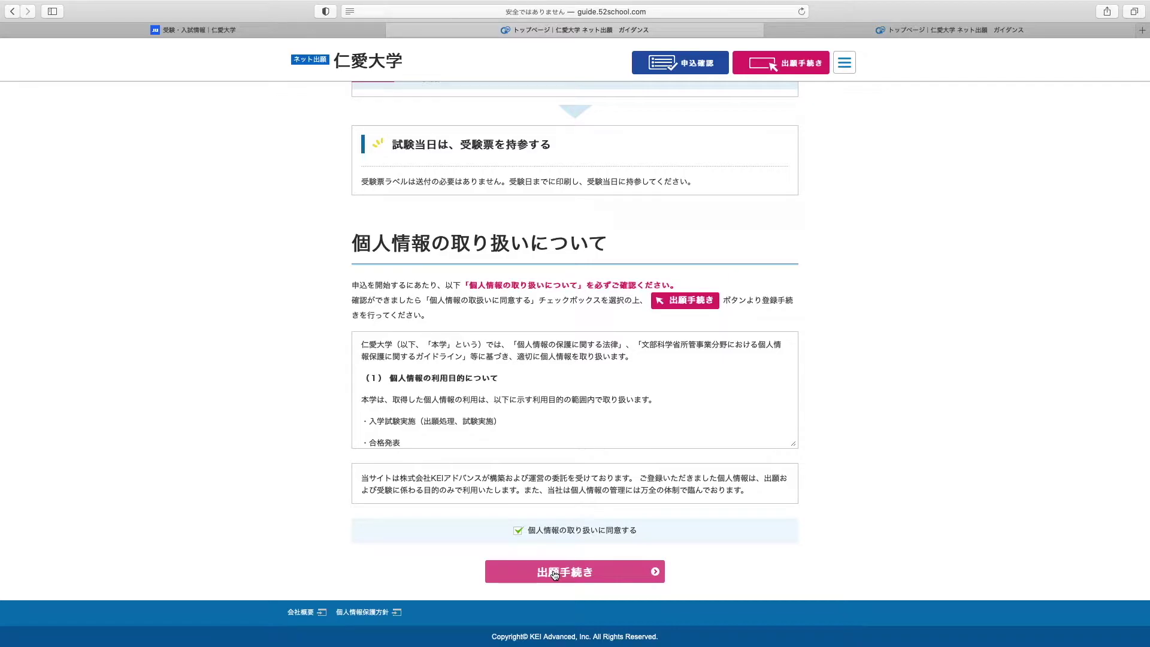
{"action": "left_click", "coordinate": [554, 573]}
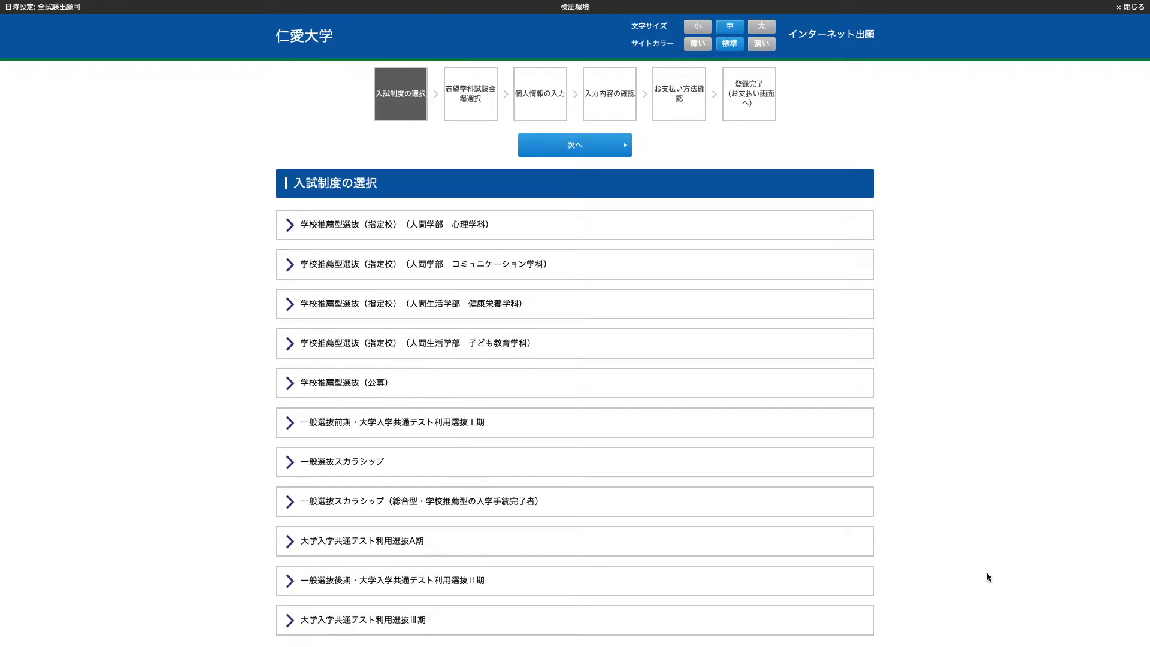
Select the 一般選抜前期・大学入学共通テスト利用選抜Ⅰ期 exam type and continue
{"action": "left_click", "coordinate": [581, 418]}
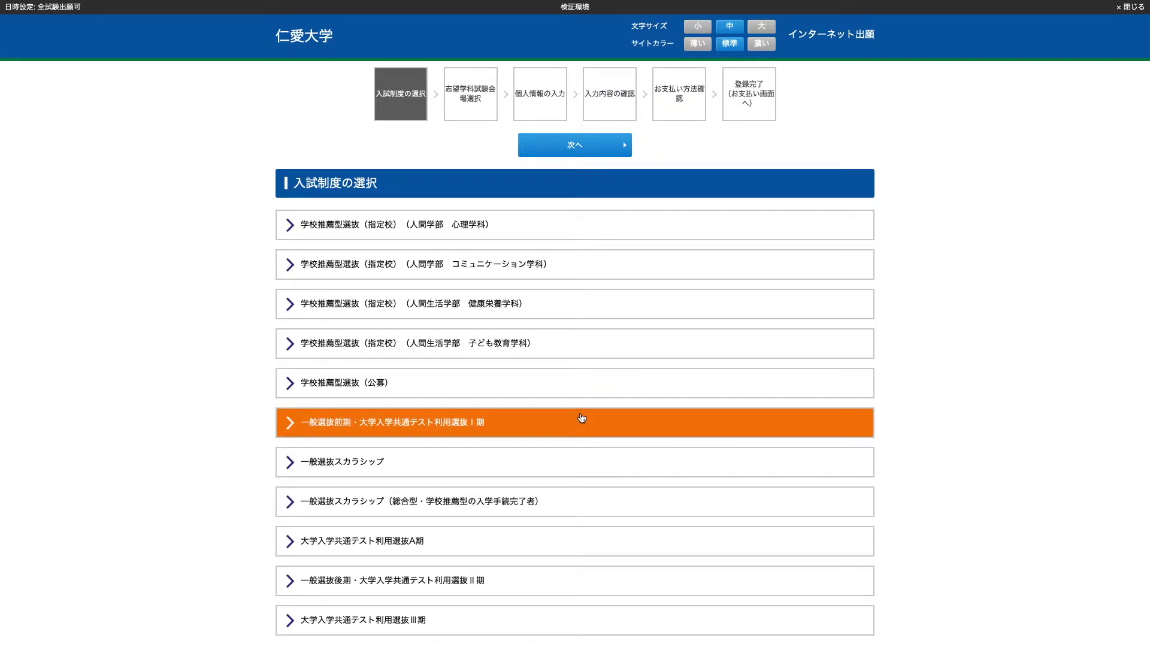
{"action": "left_click", "coordinate": [566, 155]}
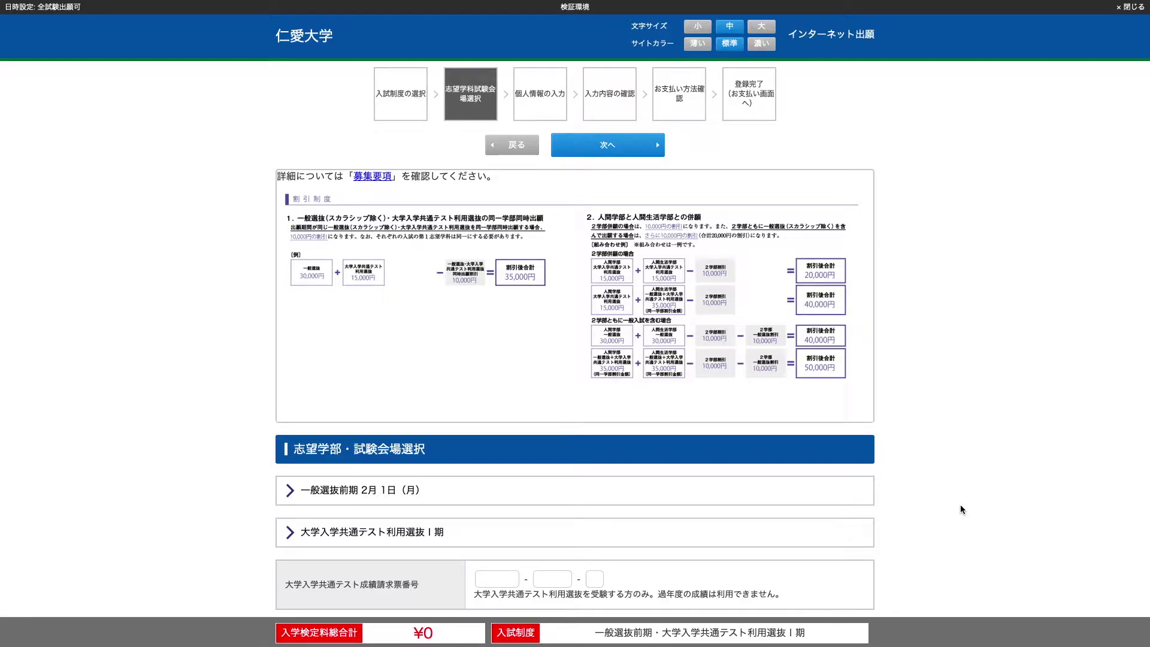
Under 2月1日, choose 心理学科/コミュニケーション学科 and 健康栄養学科/子ども教育学科 as first/second choices
{"action": "left_click", "coordinate": [773, 494]}
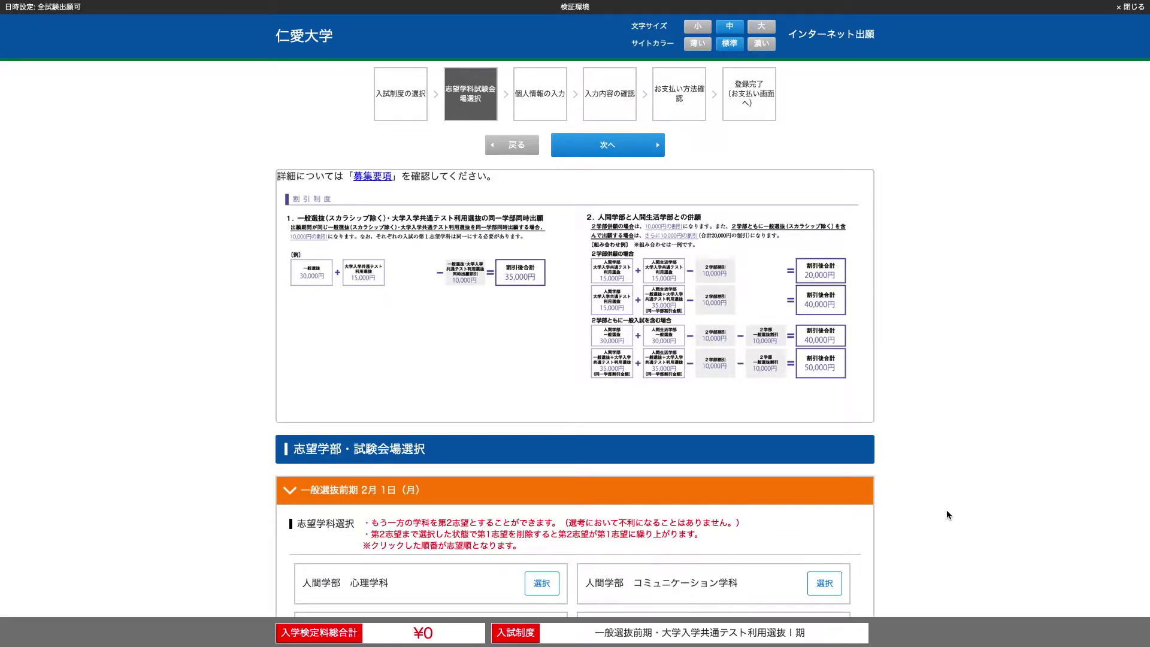
{"action": "scroll", "coordinate": [946, 515], "scroll_direction": "down", "scroll_amount": 3}
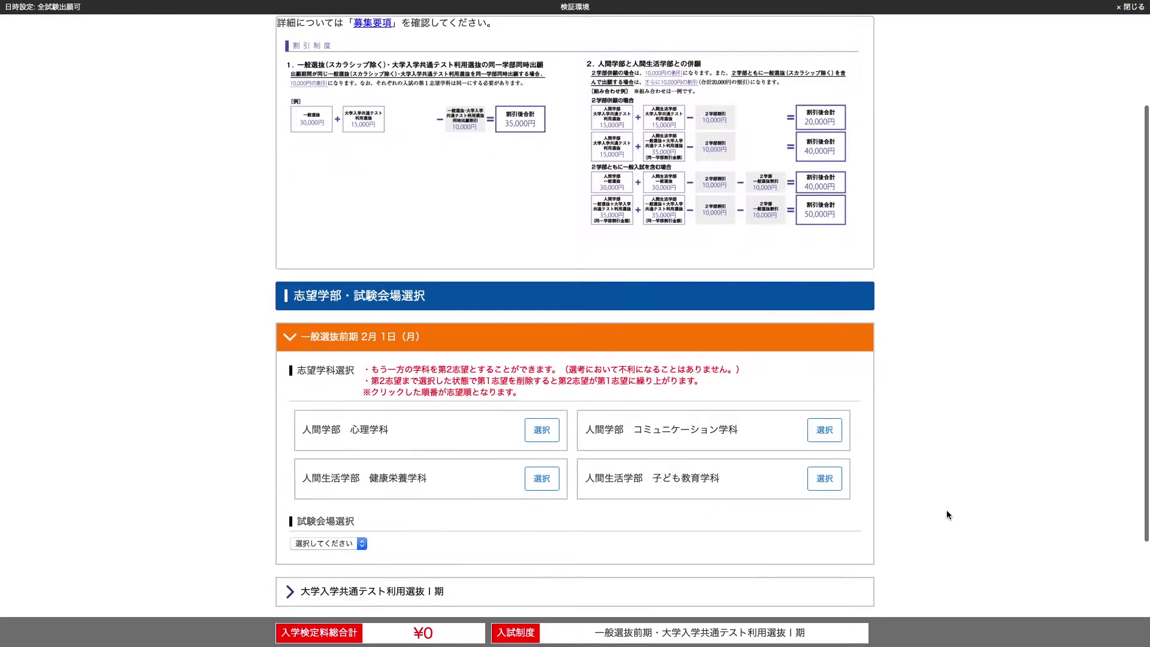
{"action": "scroll", "coordinate": [946, 514], "scroll_direction": "down", "scroll_amount": 1}
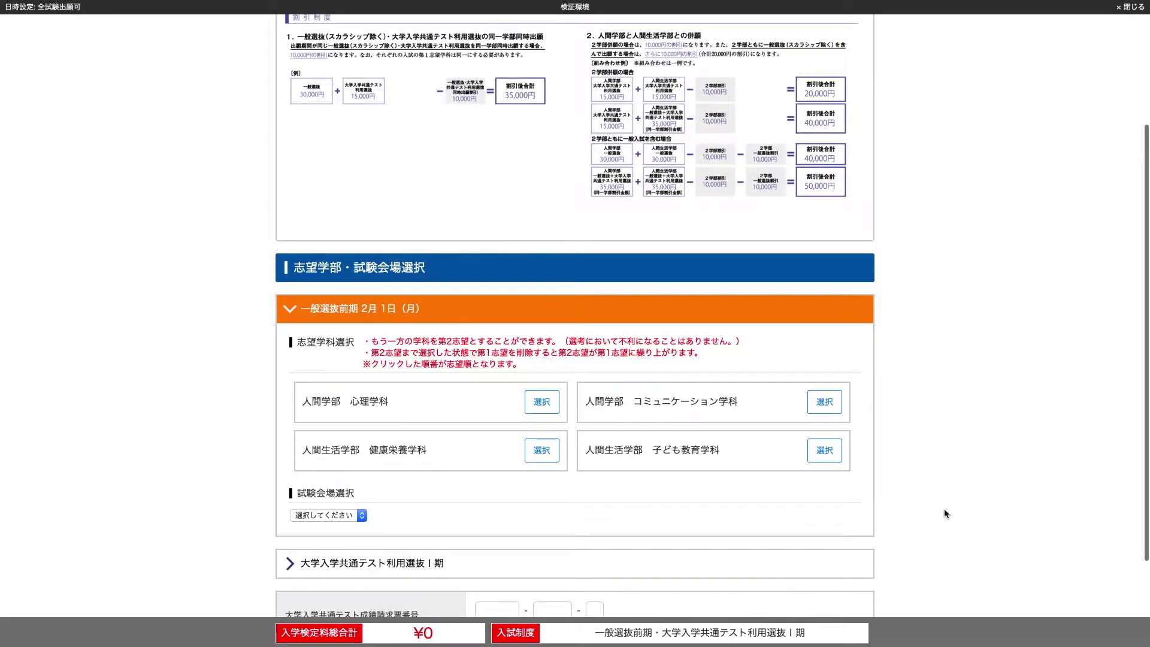
{"action": "left_click", "coordinate": [544, 403]}
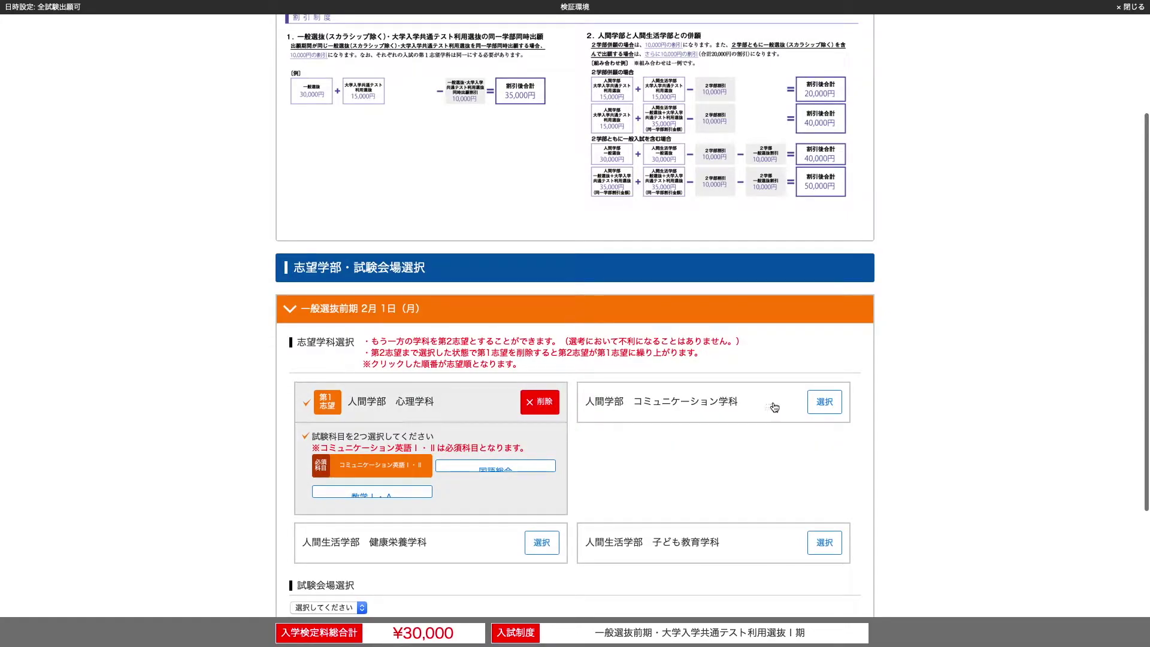
{"action": "left_click", "coordinate": [818, 406]}
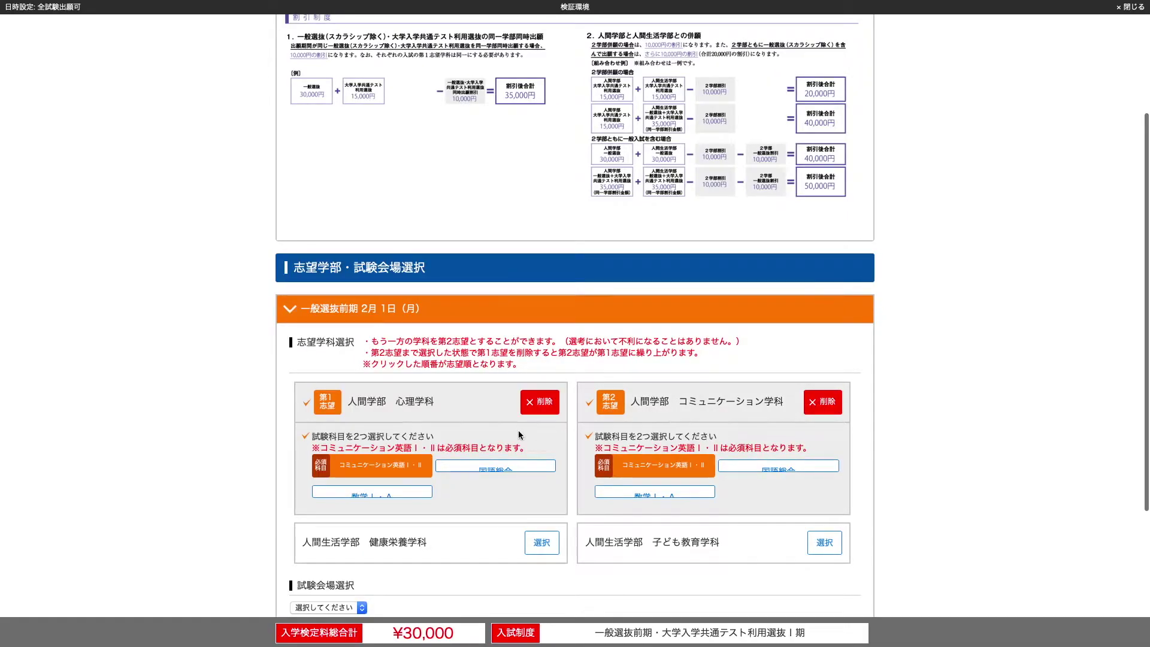
{"action": "scroll", "coordinate": [519, 435], "scroll_direction": "down", "scroll_amount": 3}
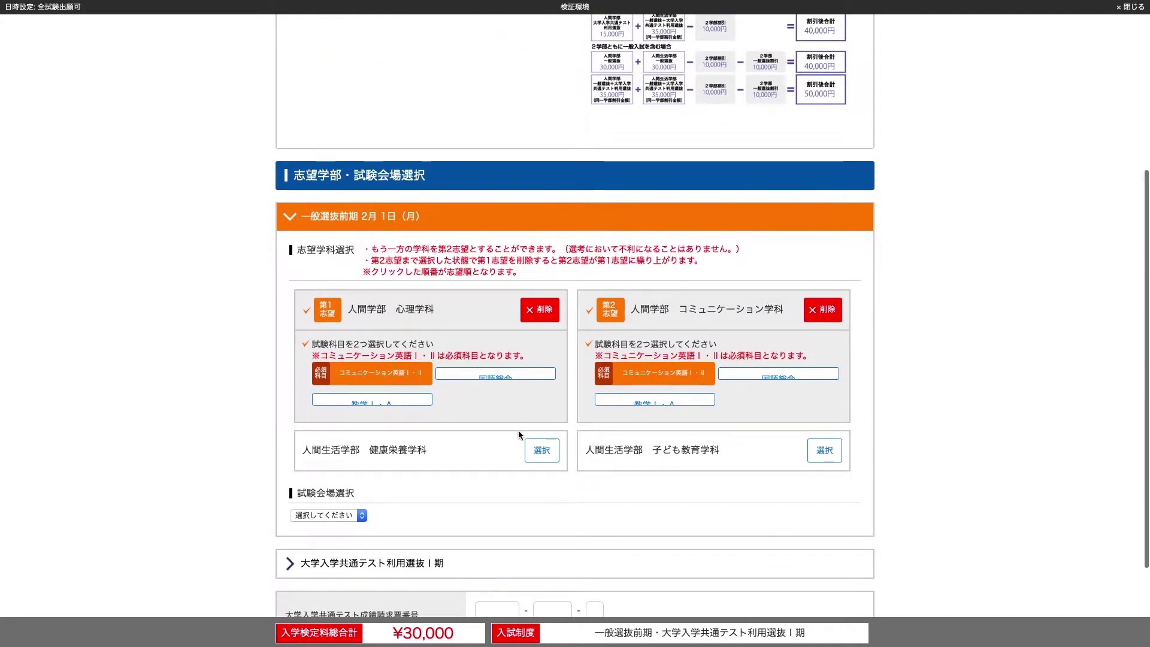
{"action": "left_click", "coordinate": [541, 451]}
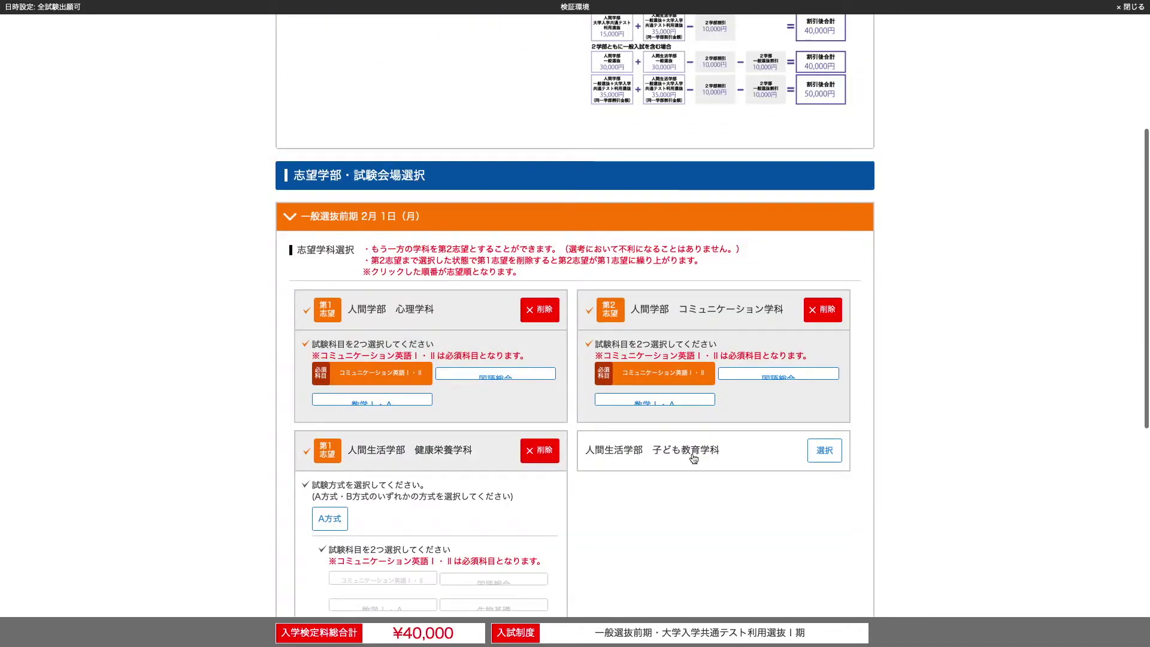
{"action": "left_click", "coordinate": [825, 450]}
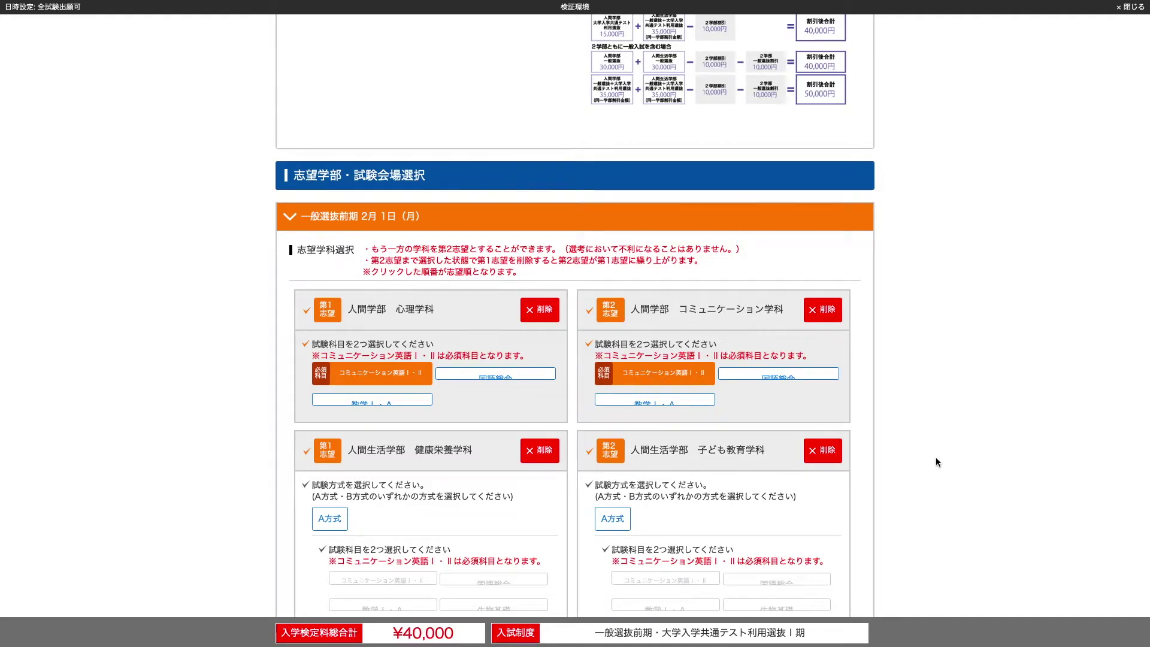
{"action": "scroll", "coordinate": [937, 462], "scroll_direction": "down", "scroll_amount": 1}
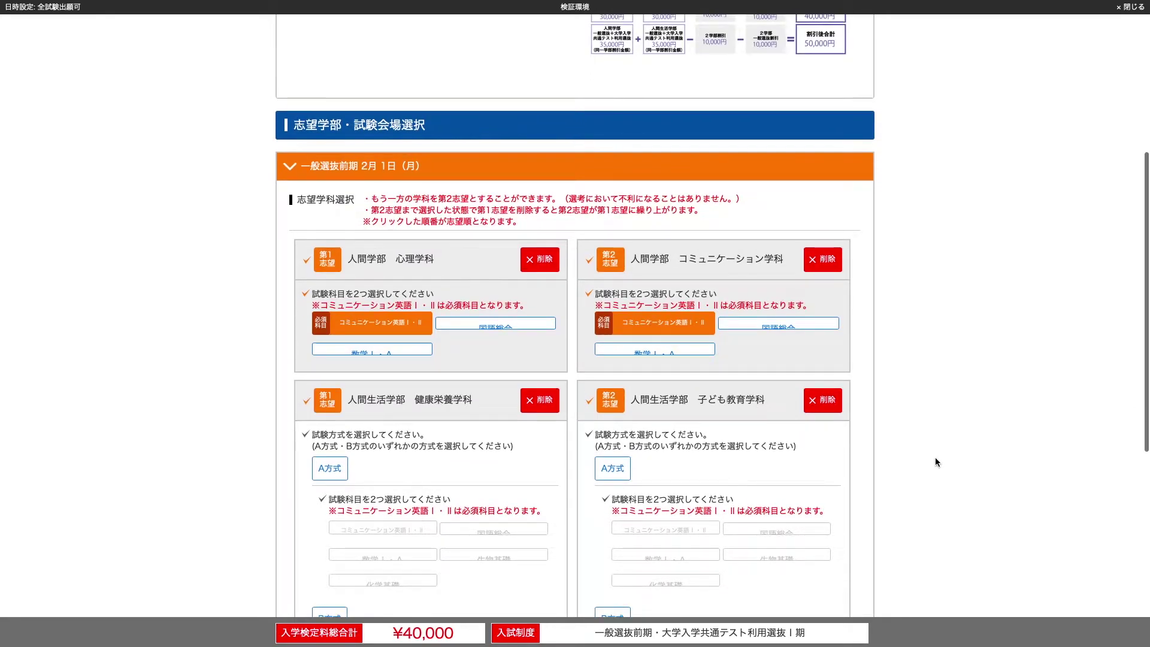
{"action": "scroll", "coordinate": [935, 458], "scroll_direction": "down", "scroll_amount": 1}
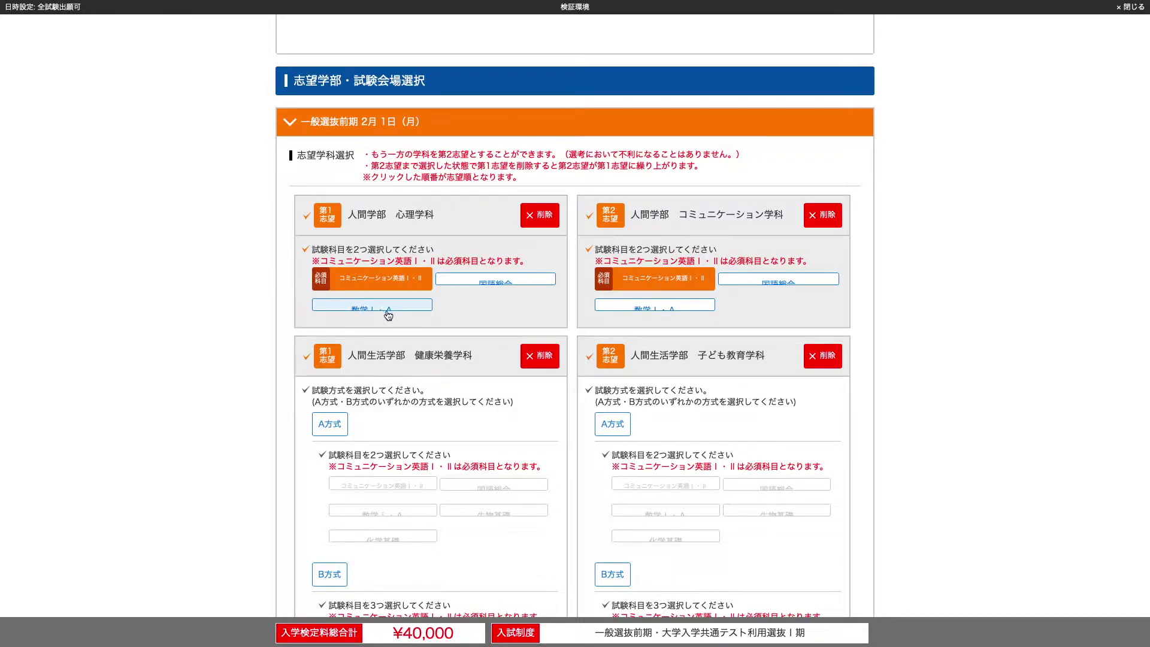
Pick 国語総合 for 人間学部, then A方式 with 国語総合 for 人間生活学部
{"action": "left_click", "coordinate": [479, 281]}
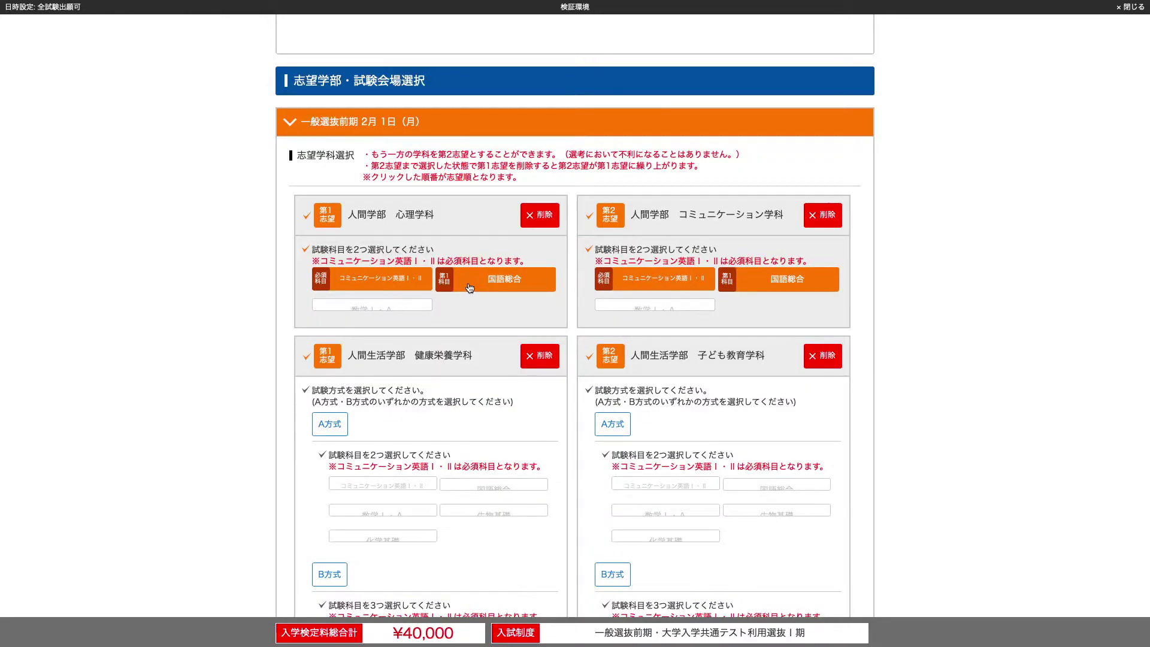
{"action": "scroll", "coordinate": [486, 464], "scroll_direction": "down", "scroll_amount": 2}
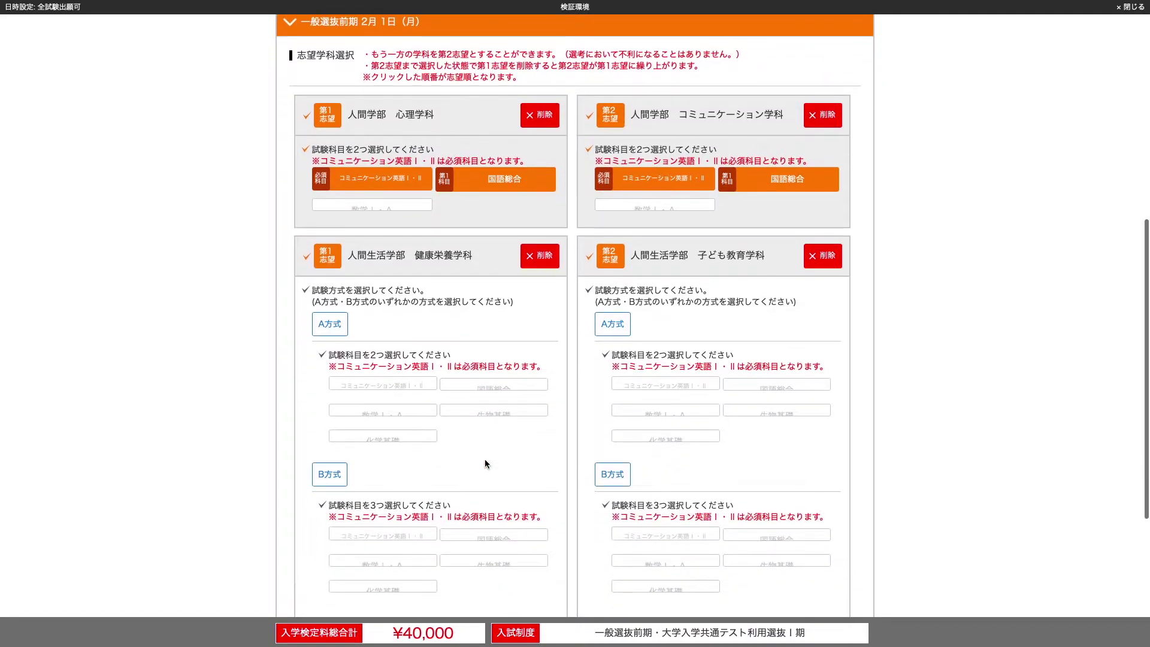
{"action": "scroll", "coordinate": [486, 464], "scroll_direction": "down", "scroll_amount": 1}
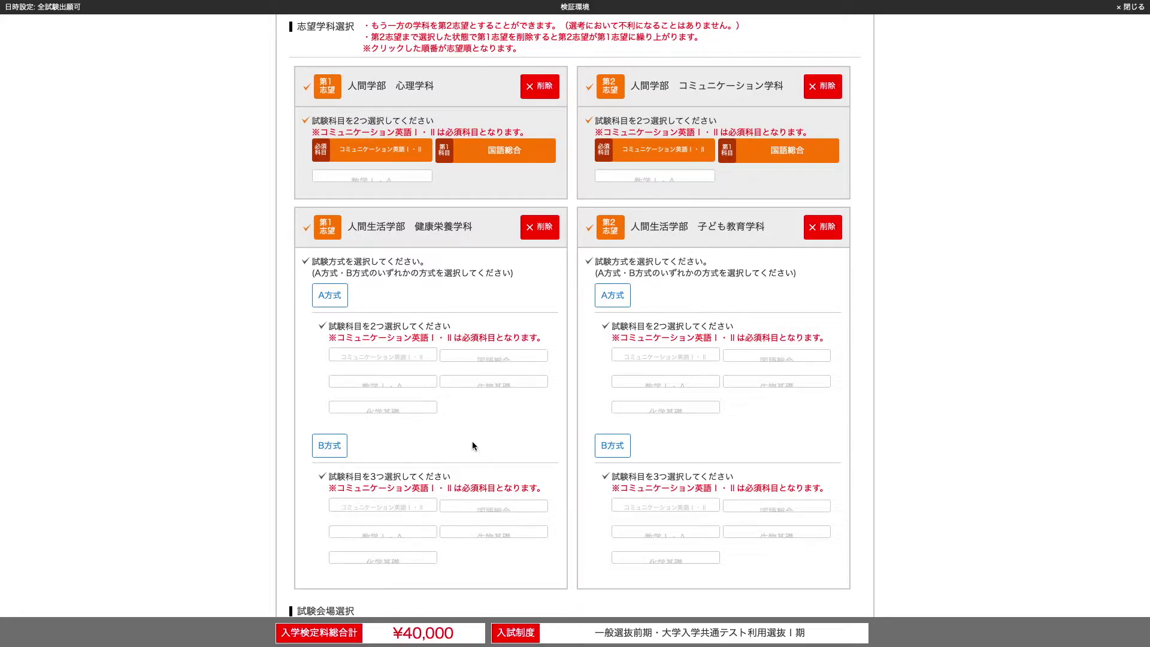
{"action": "left_click", "coordinate": [336, 304]}
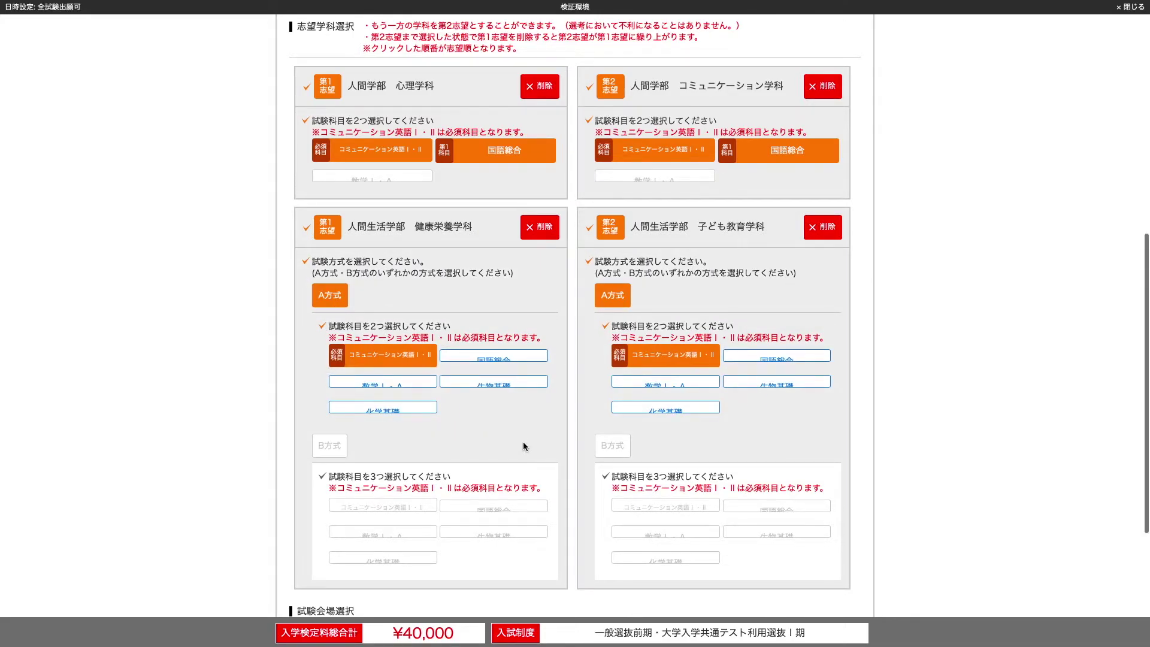
{"action": "scroll", "coordinate": [524, 444], "scroll_direction": "down", "scroll_amount": 1}
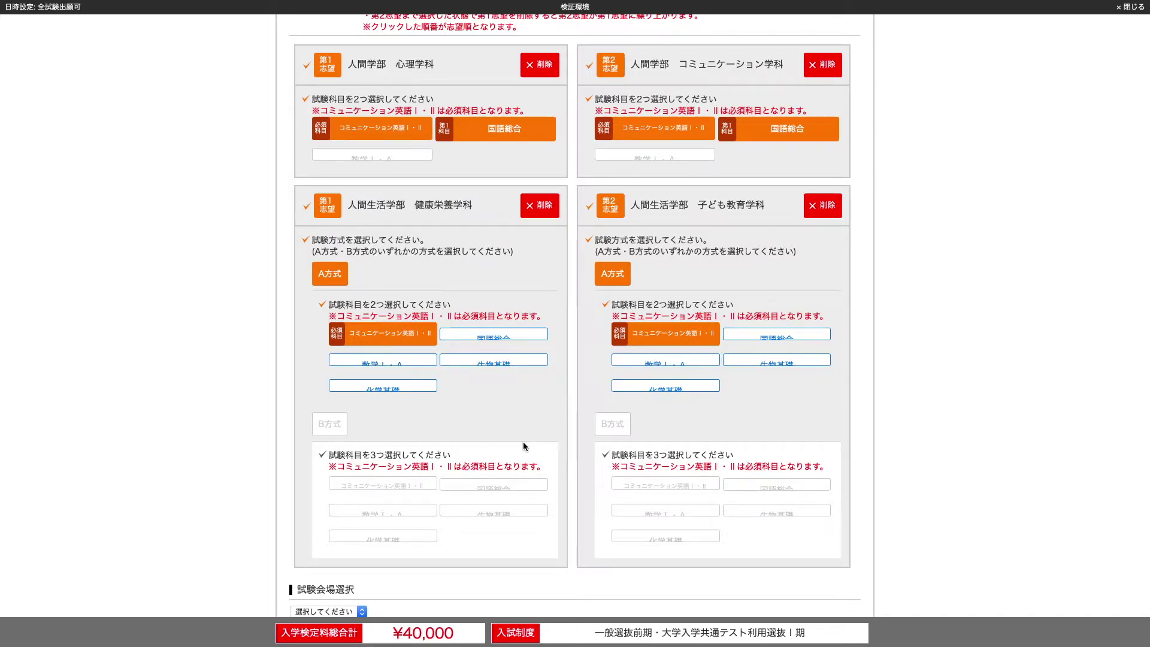
{"action": "left_click", "coordinate": [517, 337]}
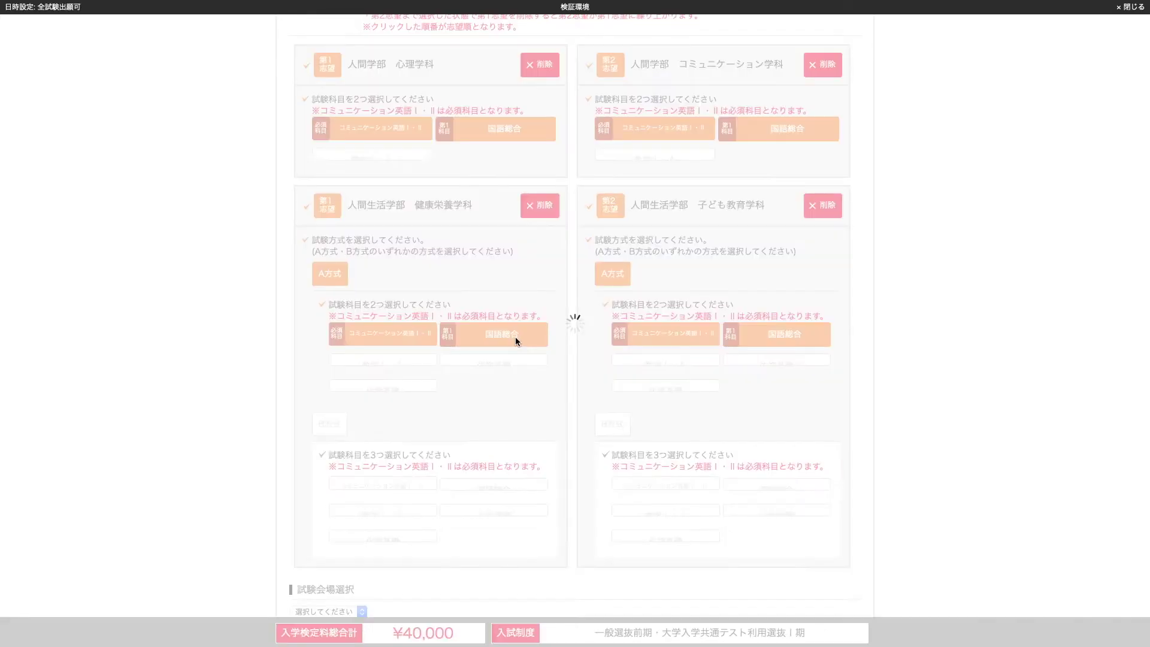
{"action": "scroll", "coordinate": [514, 408], "scroll_direction": "down", "scroll_amount": 2}
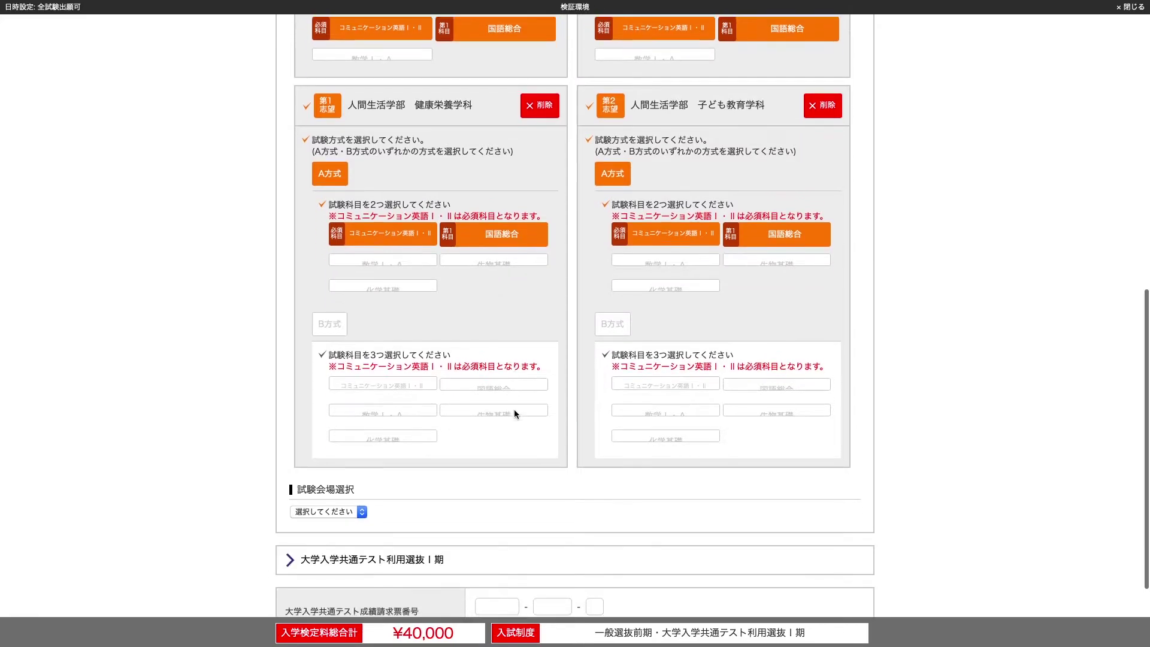
{"action": "scroll", "coordinate": [514, 409], "scroll_direction": "down", "scroll_amount": 2}
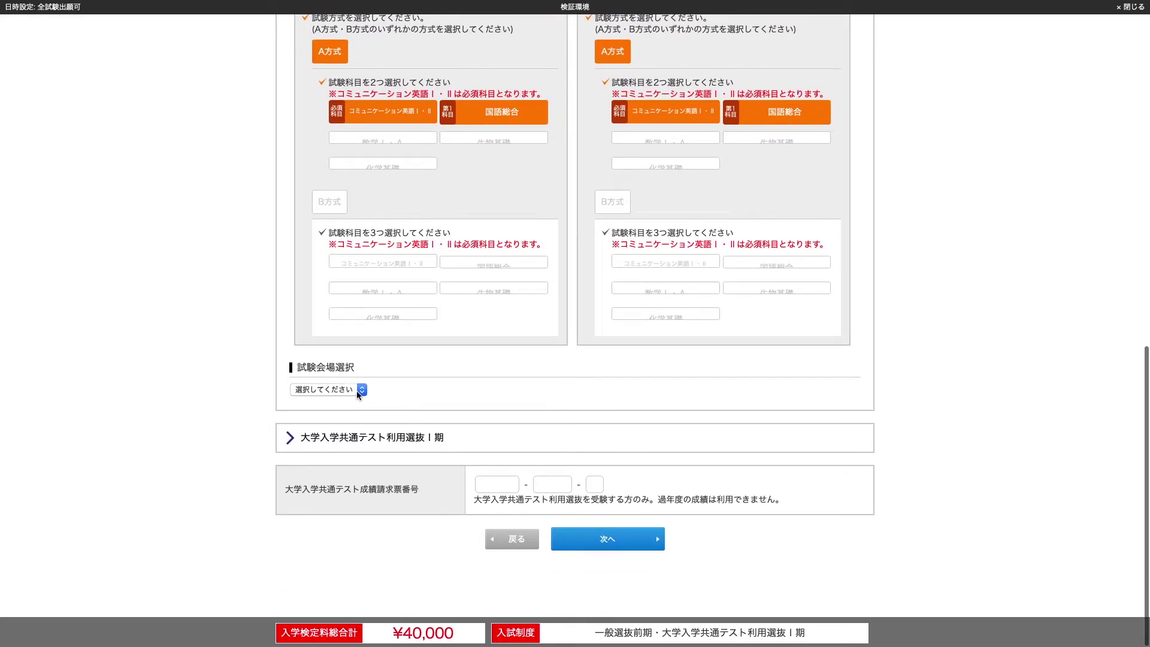
{"action": "left_click", "coordinate": [357, 391]}
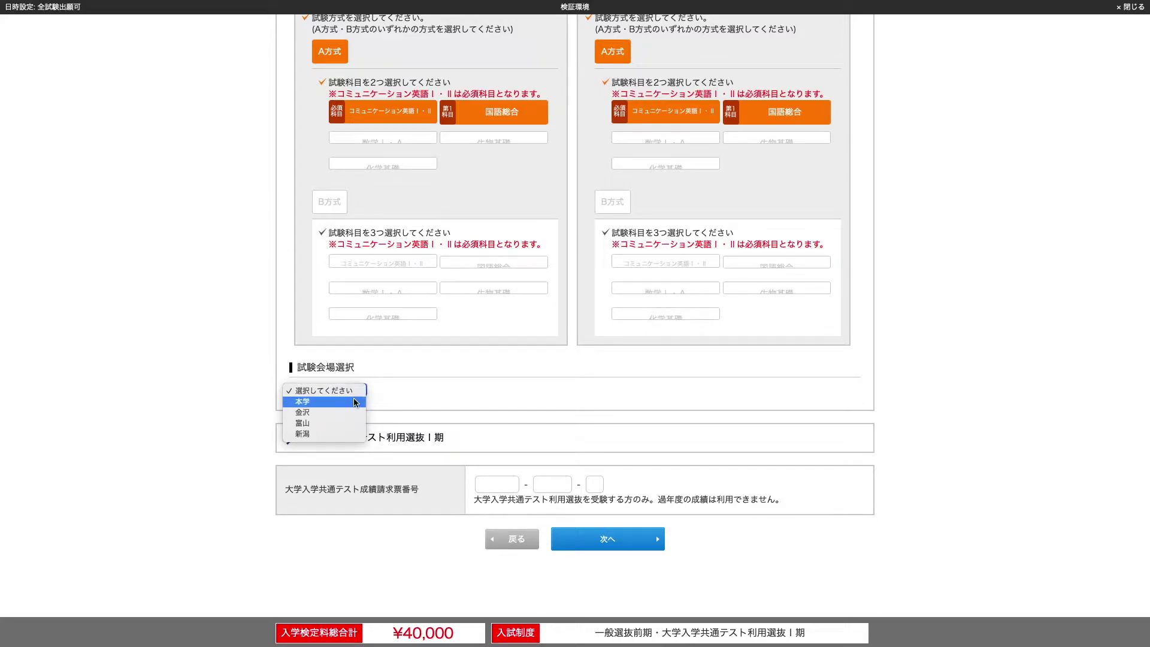
{"action": "left_click", "coordinate": [355, 401]}
{"action": "left_click", "coordinate": [513, 403]}
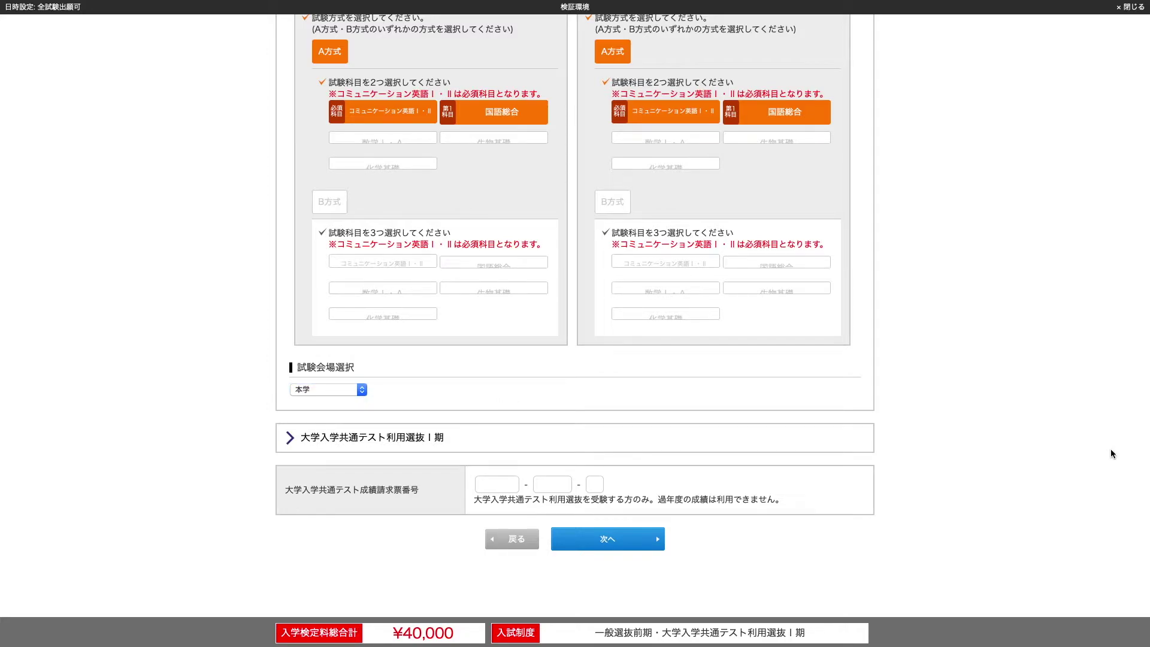
{"action": "left_click", "coordinate": [821, 445]}
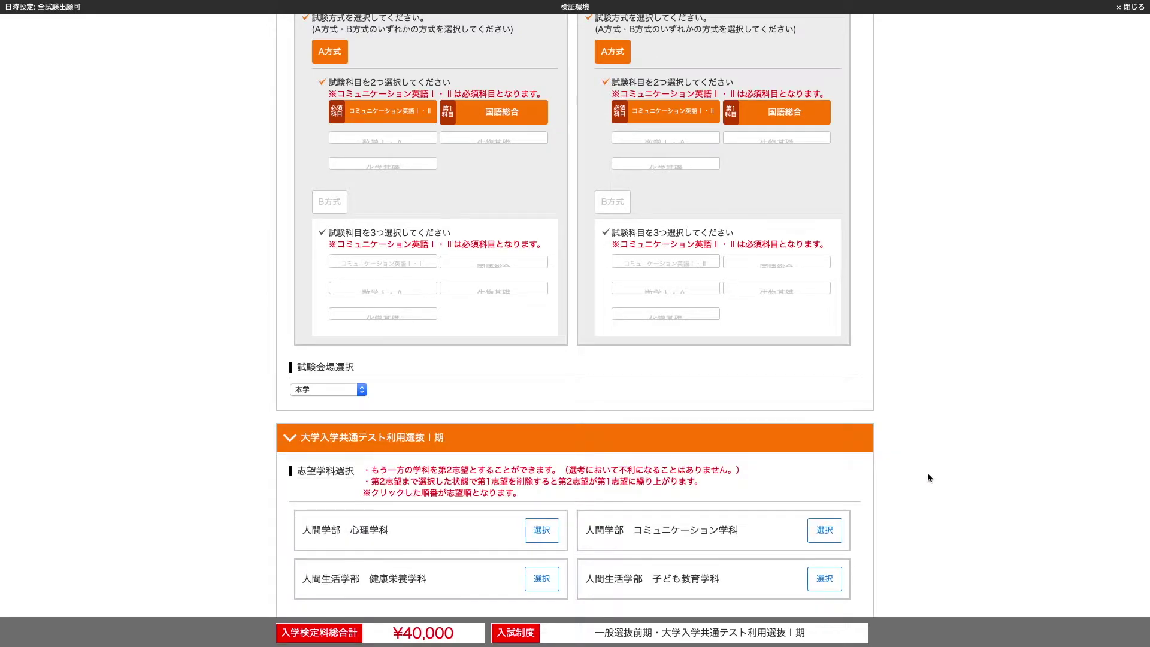
{"action": "scroll", "coordinate": [929, 472], "scroll_direction": "down", "scroll_amount": 2}
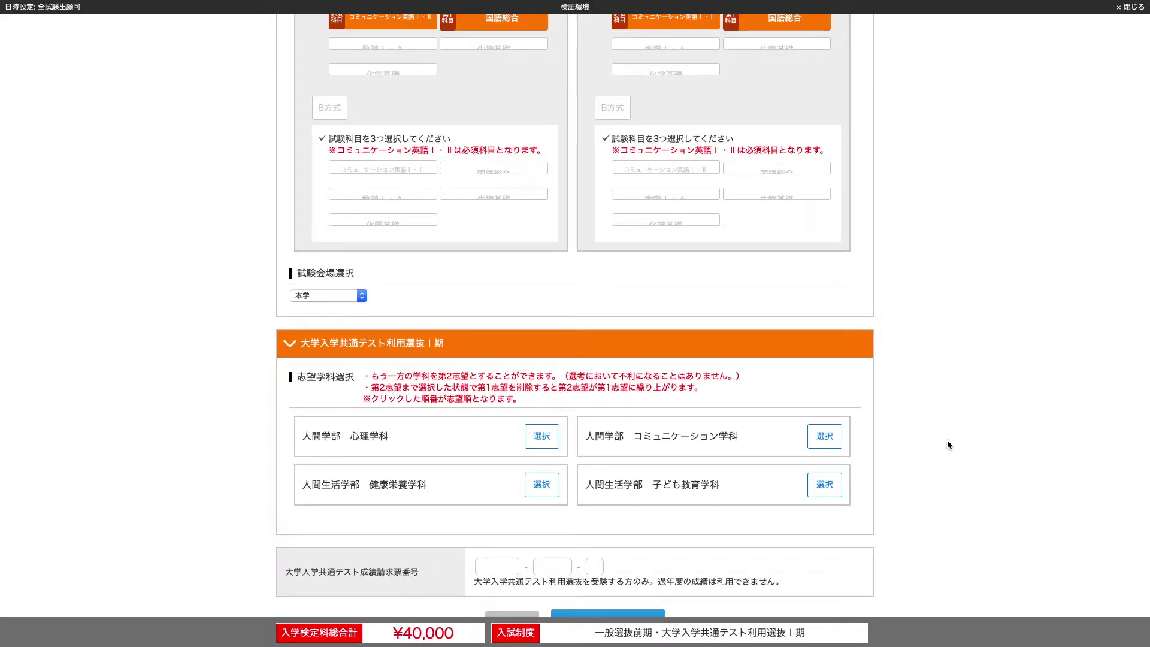
Choose 心理学科/コミュニケーション学科 and 健康栄養学科/子ども教育学科 as first/second preferences
{"action": "left_click", "coordinate": [541, 436]}
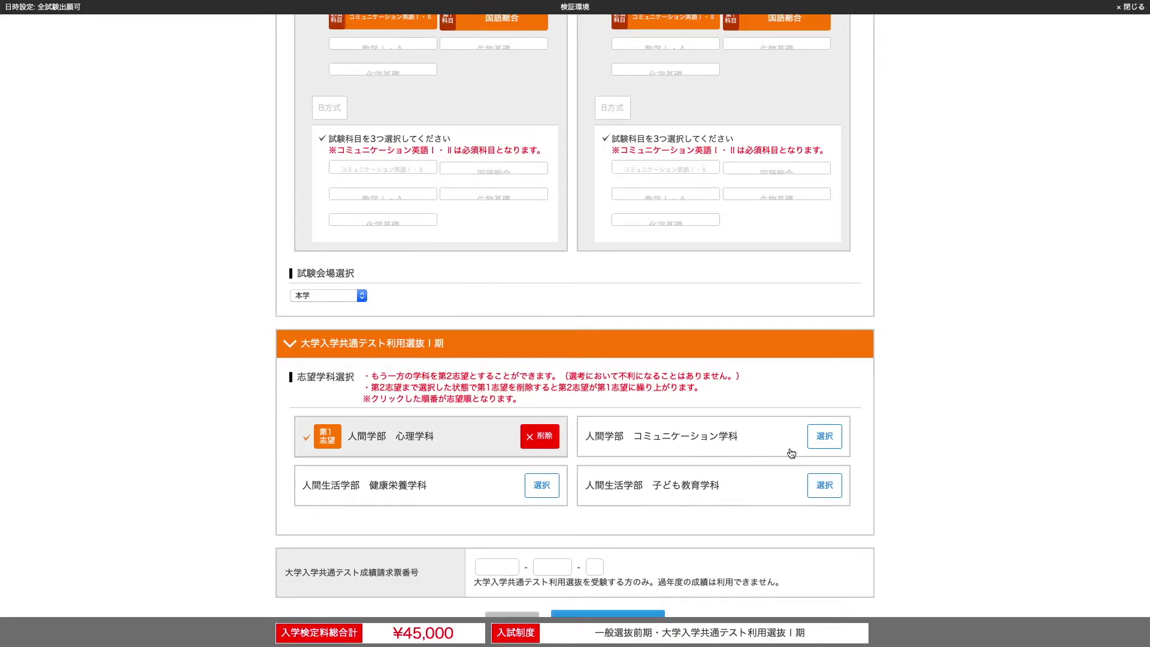
{"action": "left_click", "coordinate": [824, 437]}
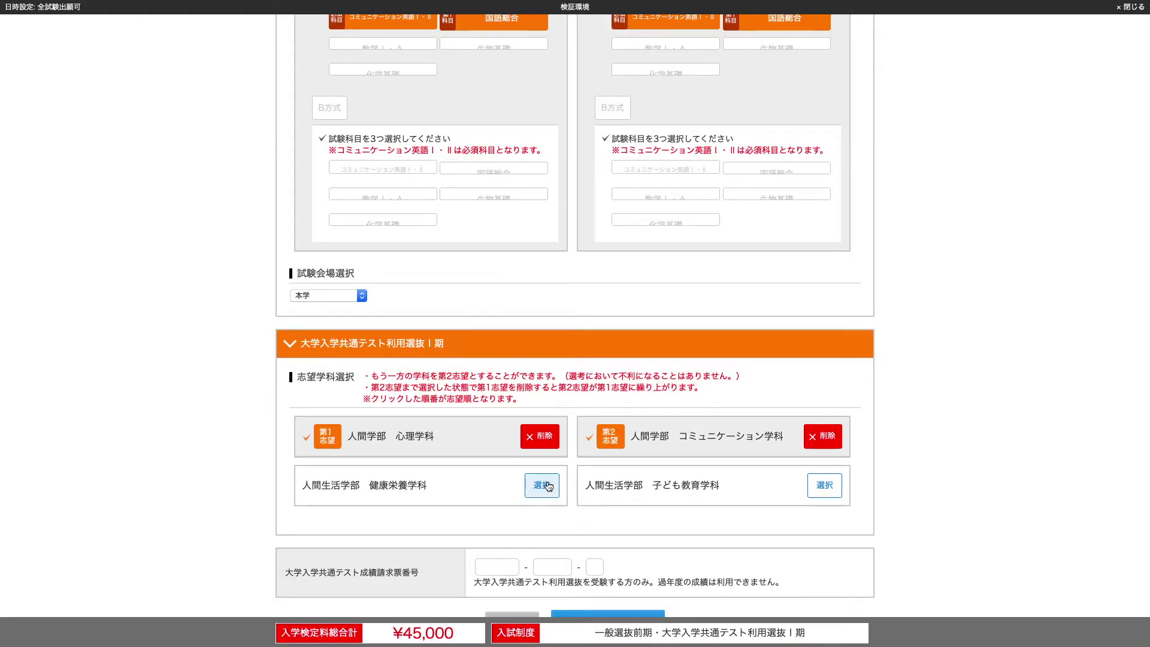
{"action": "left_click", "coordinate": [547, 486]}
{"action": "left_click", "coordinate": [825, 485]}
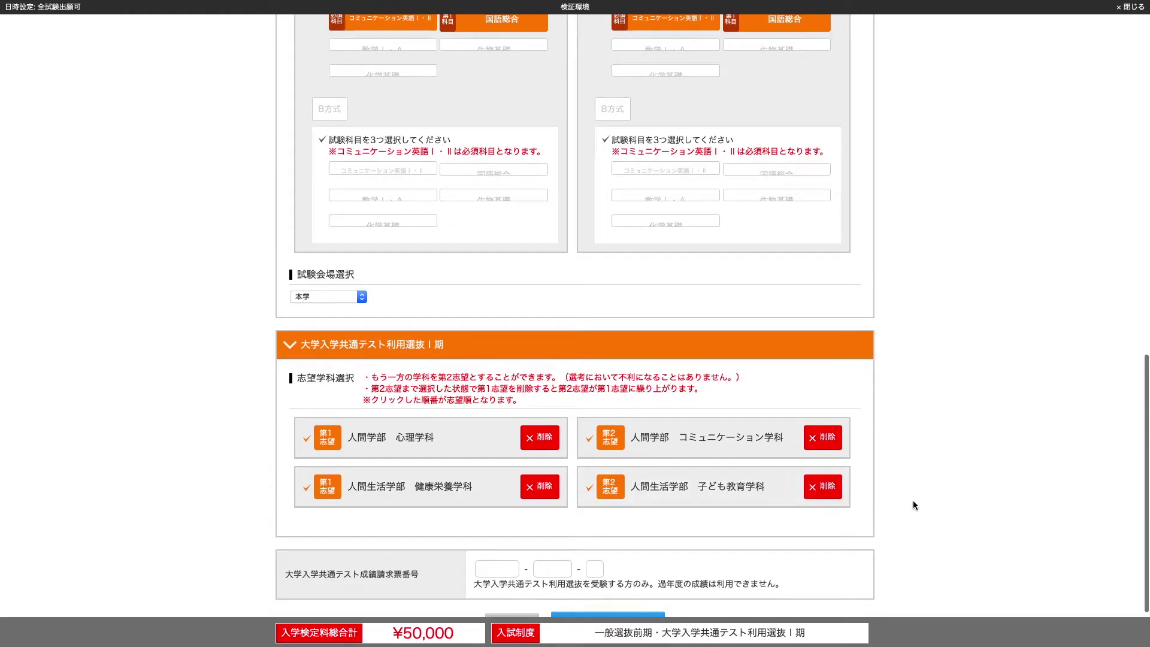
{"action": "scroll", "coordinate": [915, 504], "scroll_direction": "down", "scroll_amount": 3}
Enter the 共通テスト score request number across its boxes and continue
{"action": "left_click", "coordinate": [512, 492]}
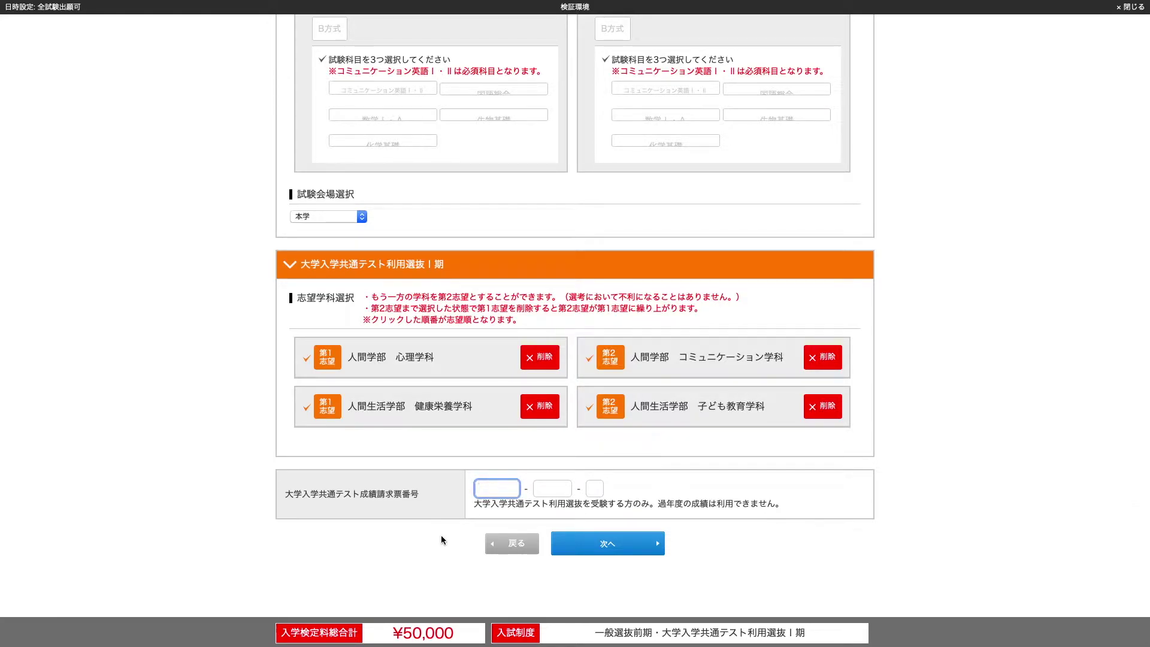
{"action": "type", "text": "111111"}
{"action": "key", "text": "Tab"}
{"action": "type", "text": "1111A"}
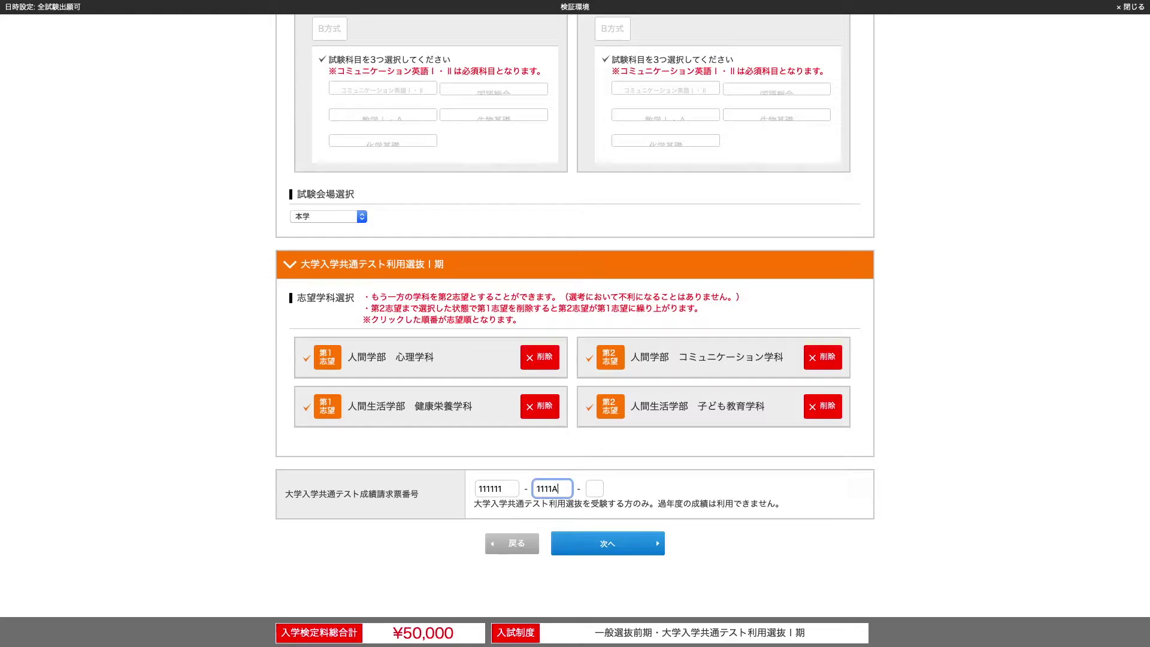
{"action": "key", "text": "Tab"}
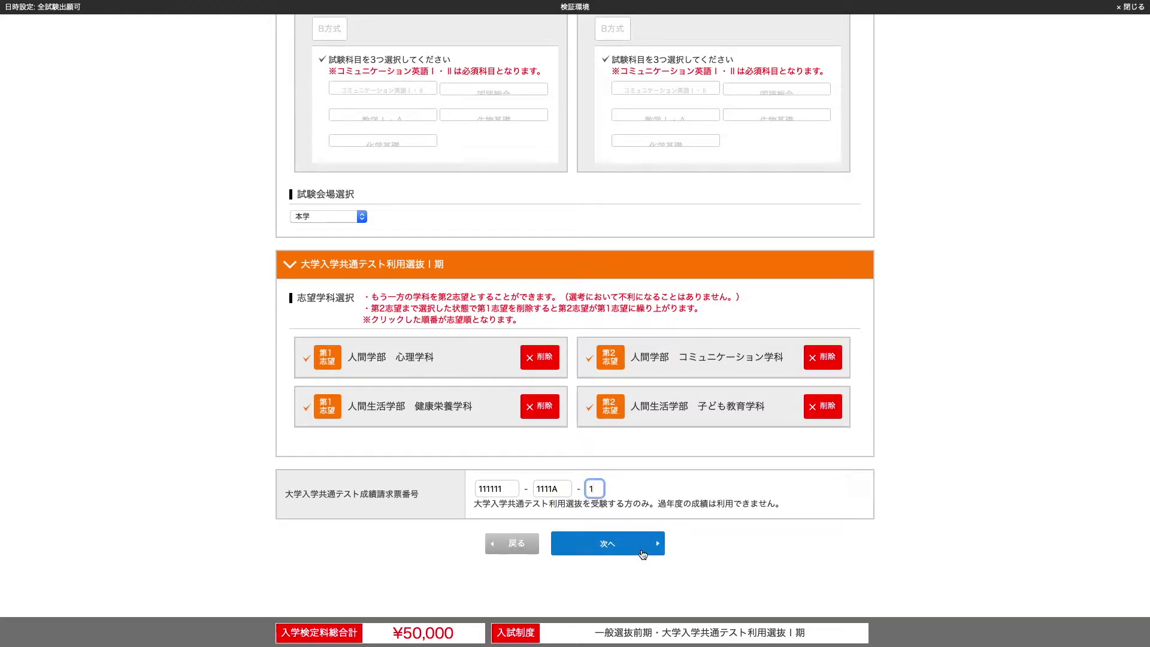
{"action": "left_click", "coordinate": [642, 555]}
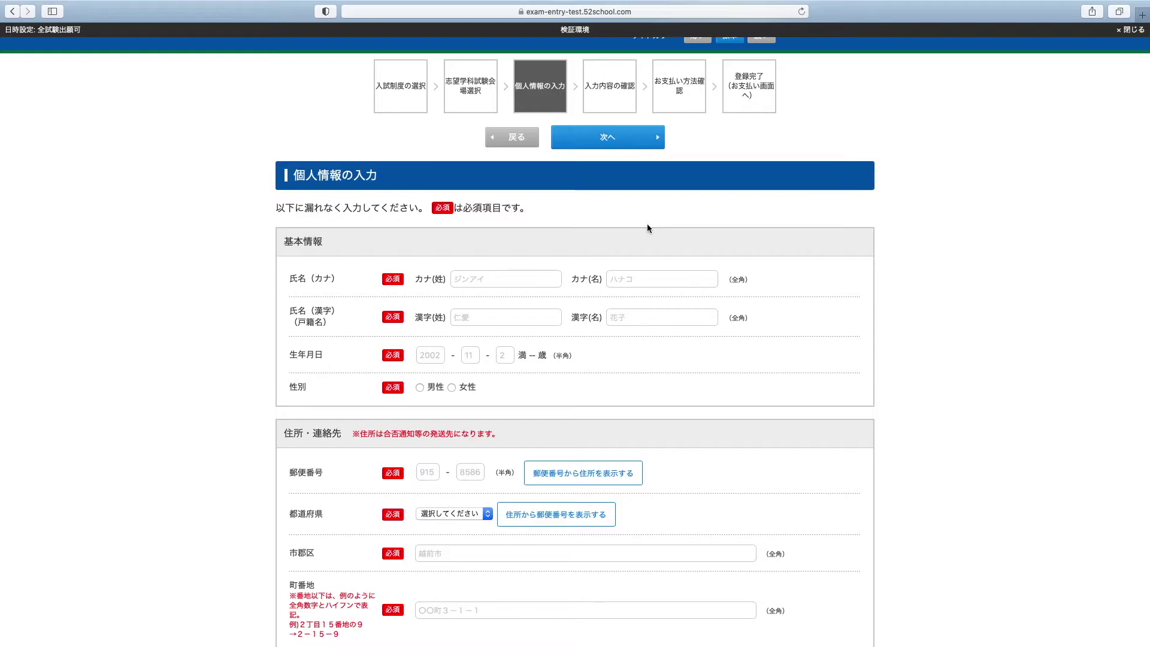
Enter the applicant's surname and given name in katakana
{"action": "left_click", "coordinate": [521, 277]}
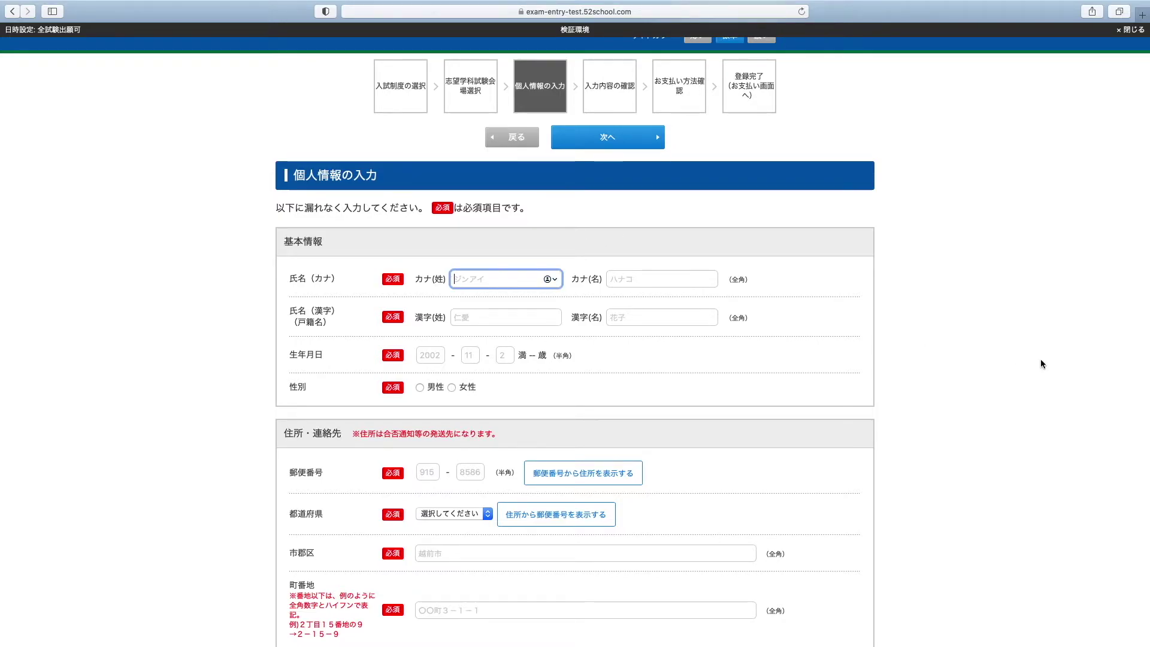
{"action": "type", "text": "jinai"}
{"action": "key", "text": "space"}
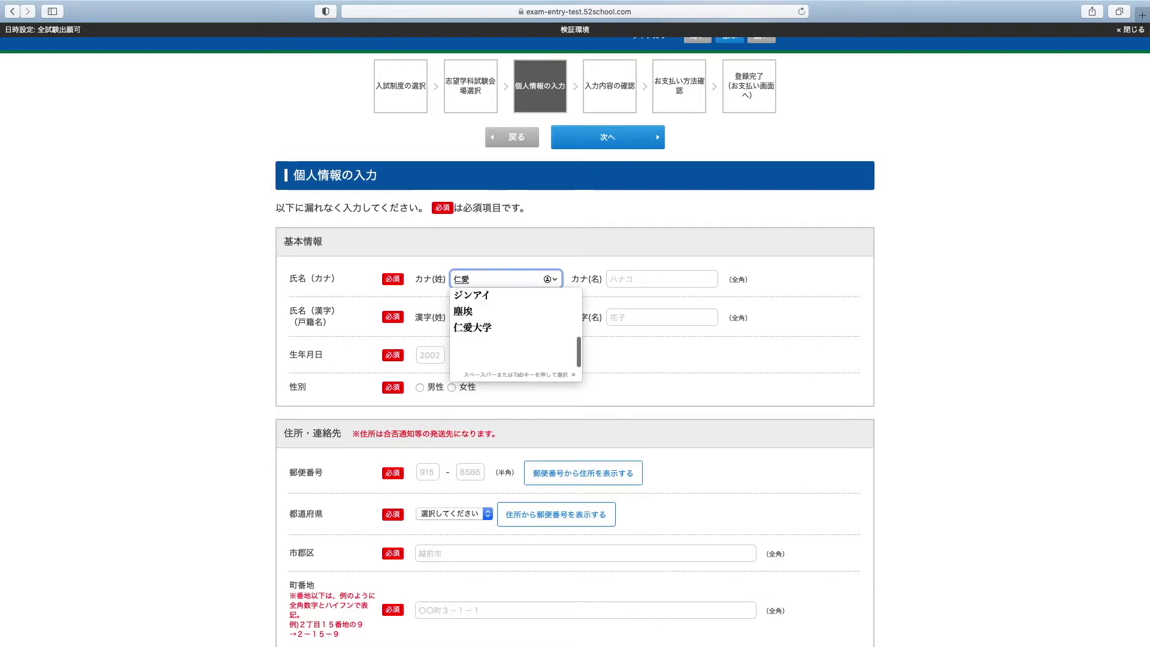
{"action": "key", "text": "Tab"}
{"action": "key", "text": "Return"}
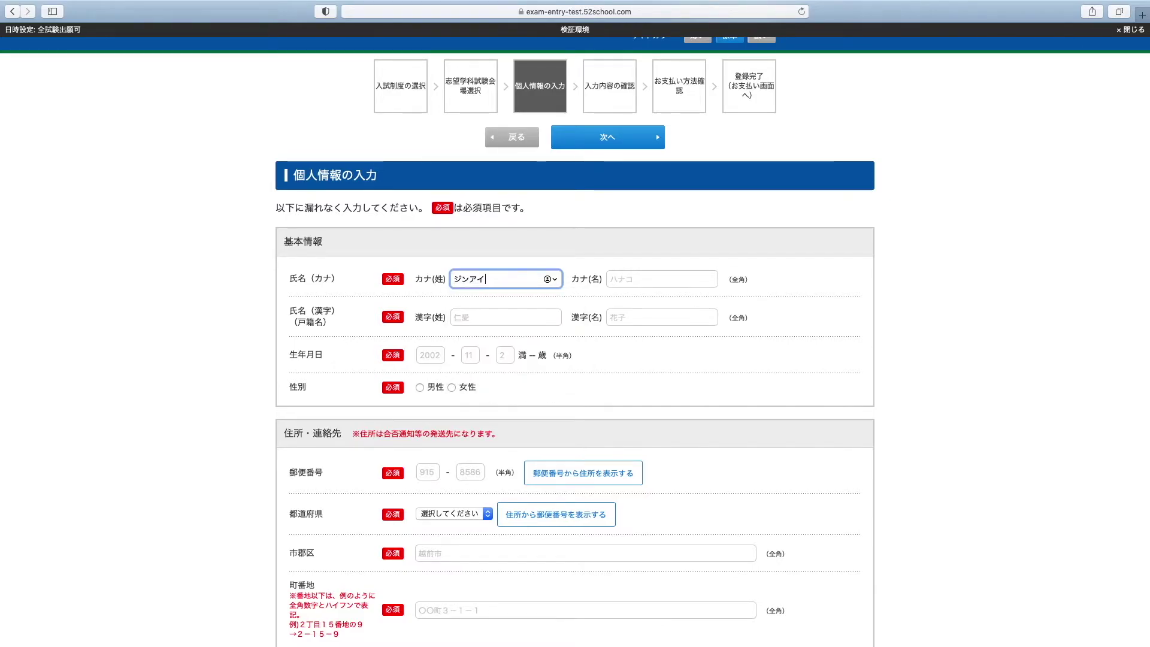
{"action": "key", "text": "Tab"}
{"action": "type", "text": "hanako"}
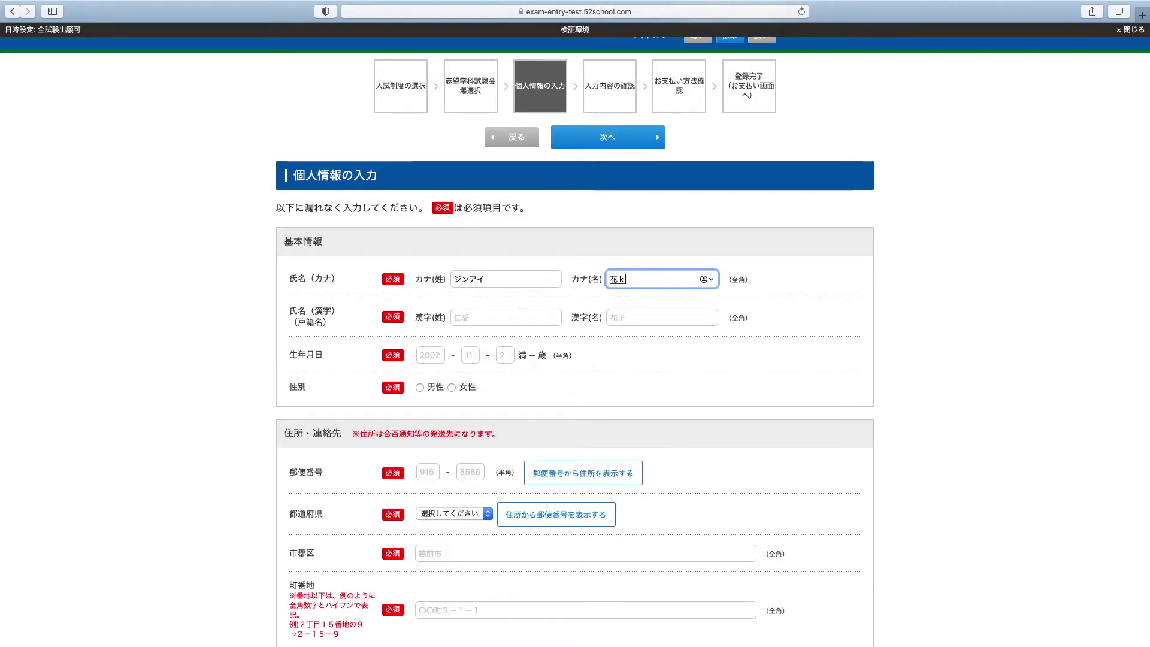
{"action": "key", "text": "Return"}
Enter the applicant's surname and given name in kanji
{"action": "key", "text": "Tab"}
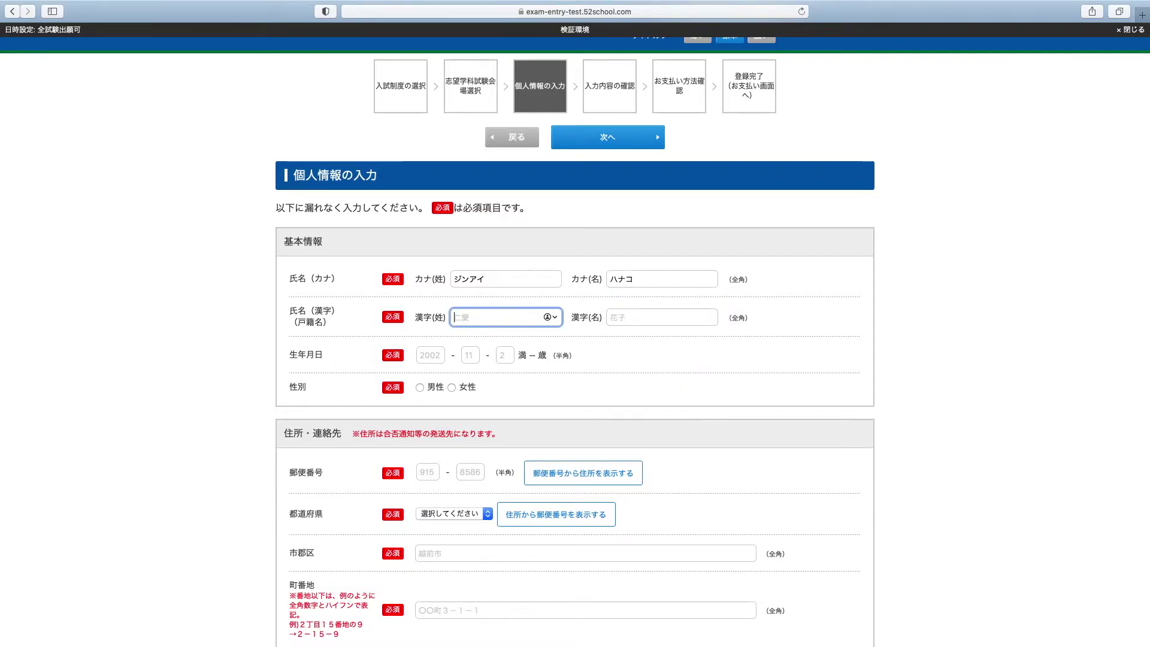
{"action": "type", "text": "jinnai"}
{"action": "key", "text": "space"}
{"action": "key", "text": "Return"}
{"action": "key", "text": "Tab"}
{"action": "type", "text": "hanako"}
{"action": "key", "text": "space"}
{"action": "key", "text": "Return"}
Fill in the applicant's birth year, month and day, and mark the gender as female
{"action": "key", "text": "Tab"}
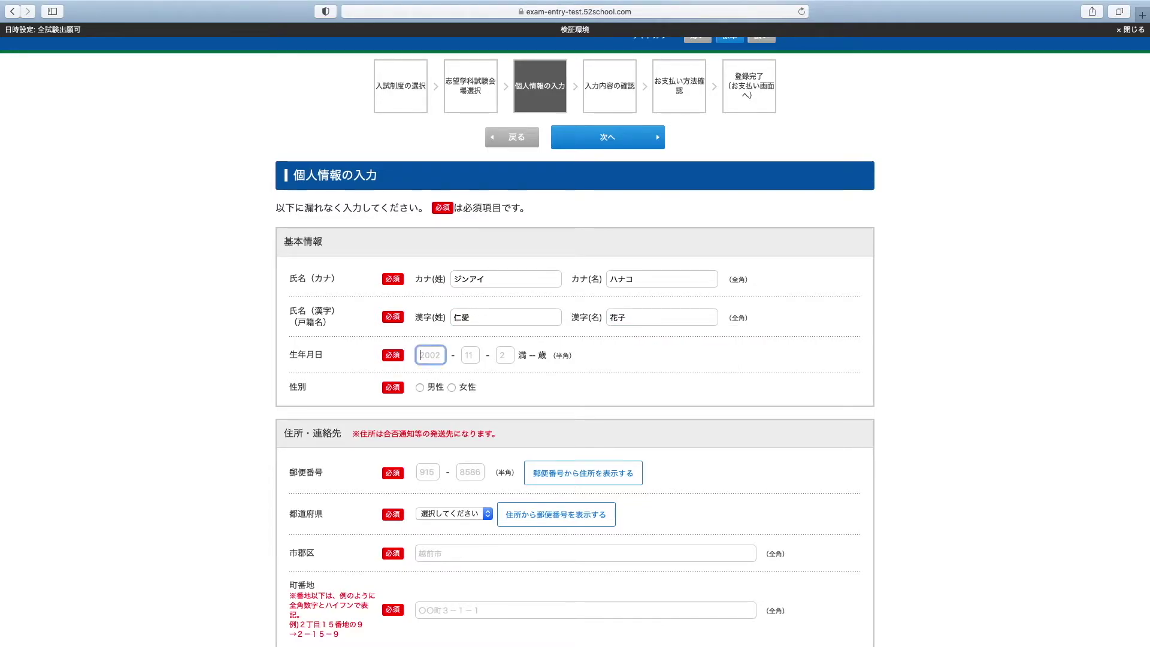
{"action": "type", "text": "2002"}
{"action": "key", "text": "Tab"}
{"action": "type", "text": "11"}
{"action": "key", "text": "Tab"}
{"action": "type", "text": "2"}
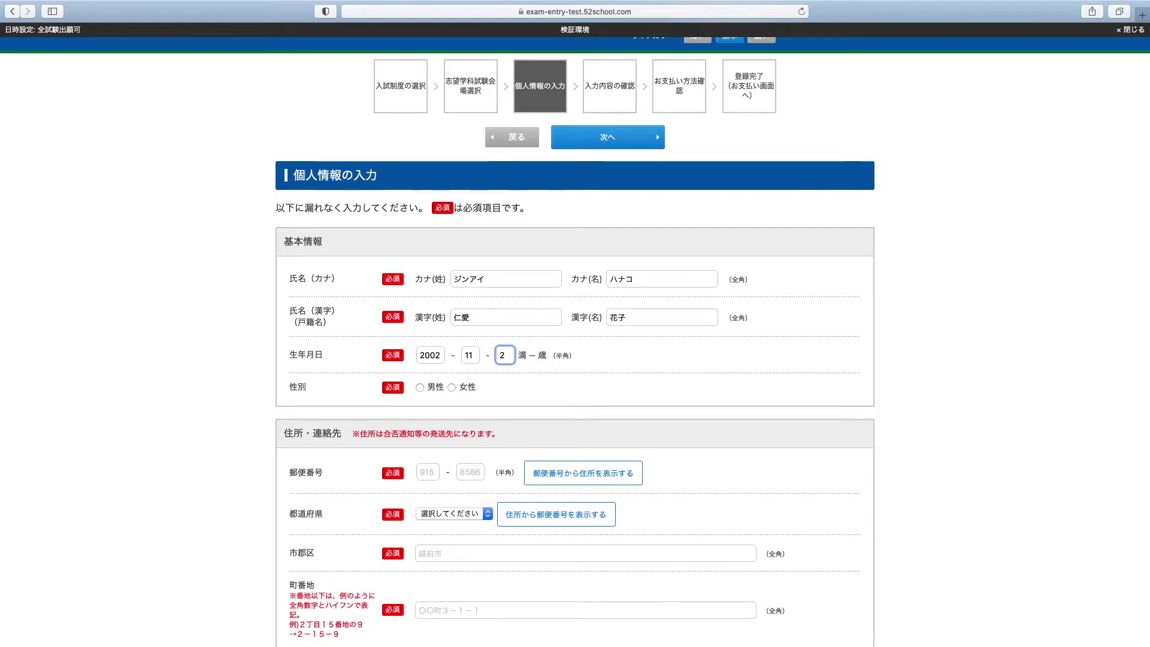
{"action": "left_click", "coordinate": [452, 388]}
Enter the first part of the applicant's postal code
{"action": "left_click", "coordinate": [421, 477]}
{"action": "scroll", "coordinate": [420, 476], "scroll_direction": "up", "scroll_amount": 1}
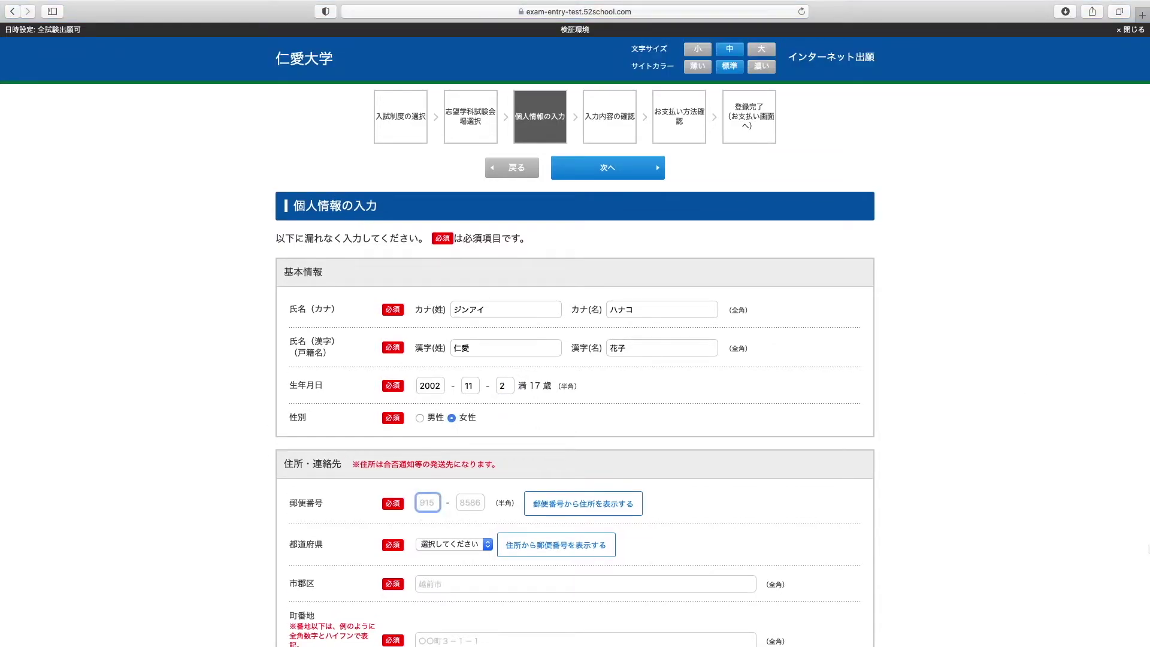
{"action": "type", "text": "915"}
Complete the postal code, auto-fill the address from it, and add the street number
{"action": "left_click", "coordinate": [470, 502]}
{"action": "type", "text": "0015"}
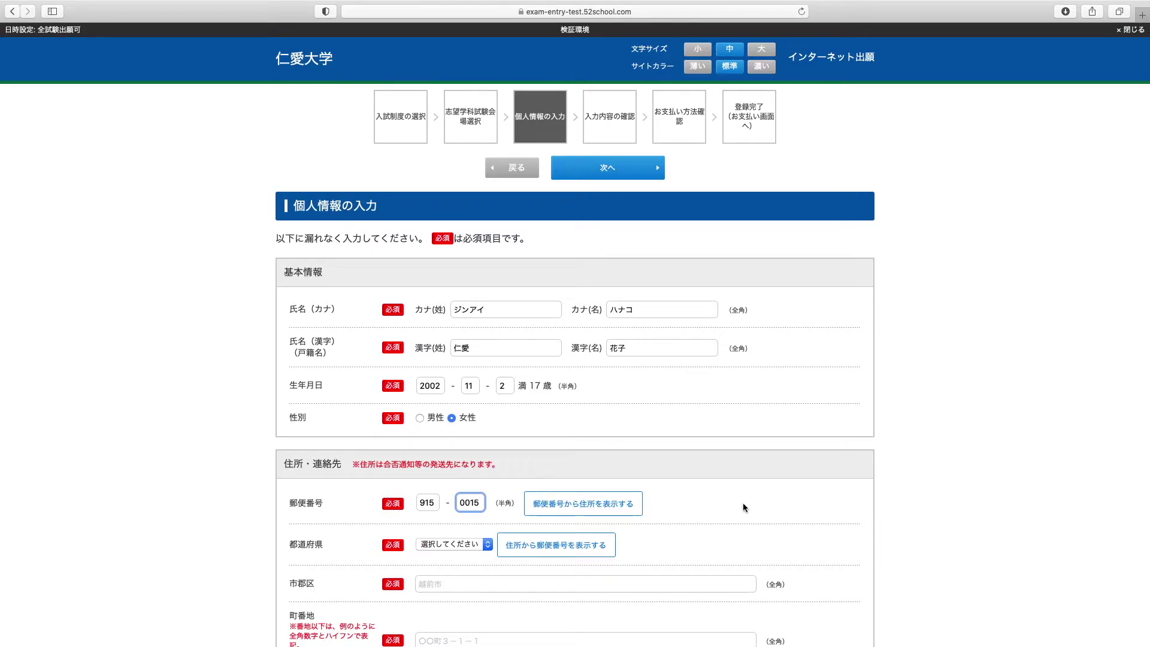
{"action": "left_click", "coordinate": [615, 506]}
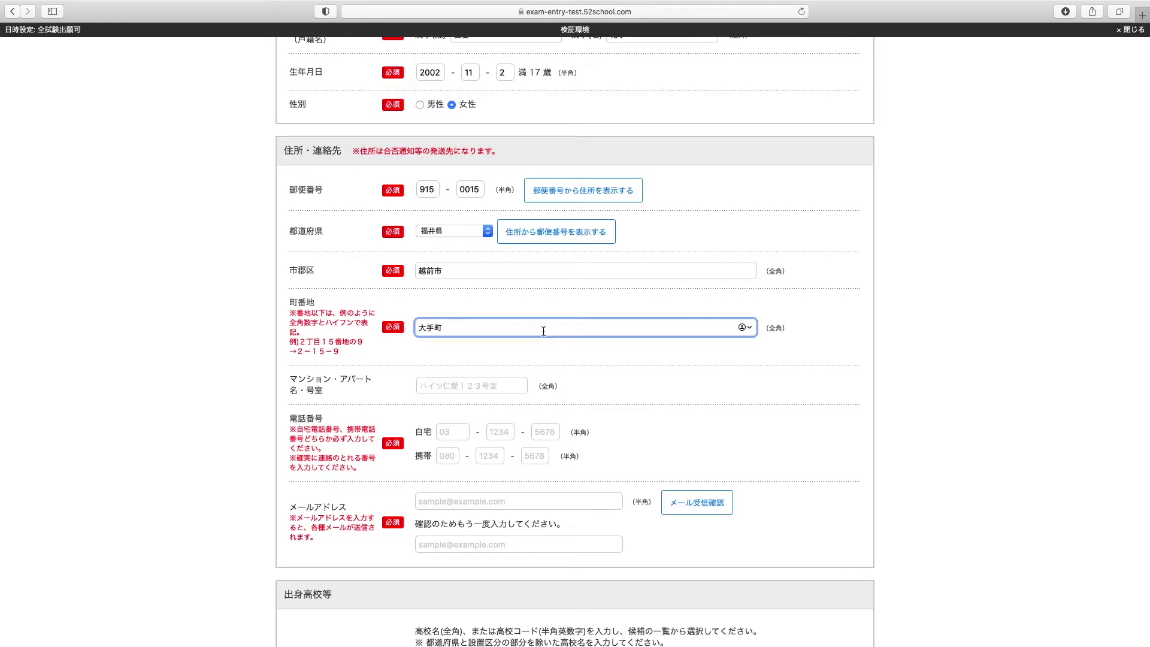
{"action": "type", "text": "3-1"}
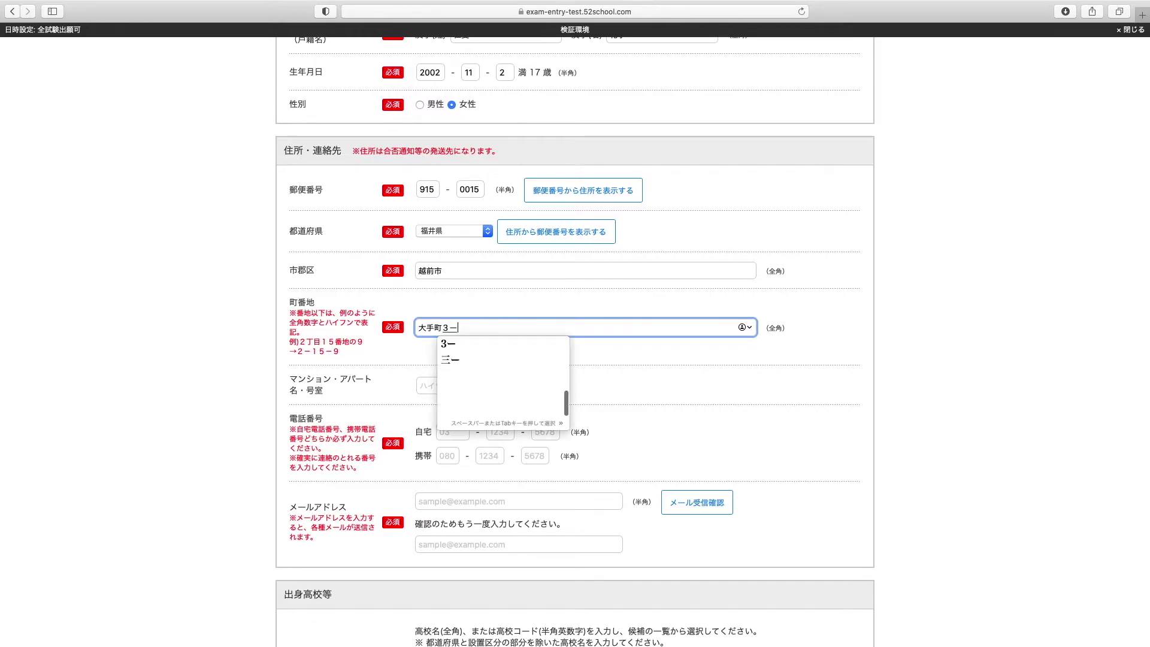
{"action": "type", "text": "-1-１"}
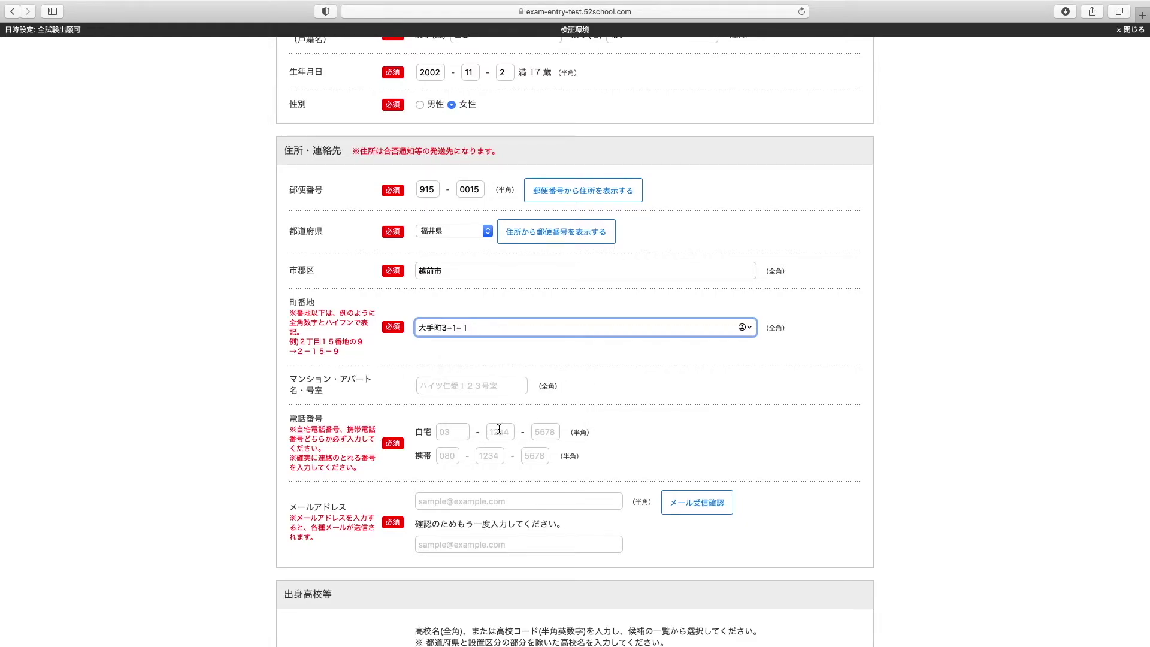
{"action": "left_click", "coordinate": [458, 433]}
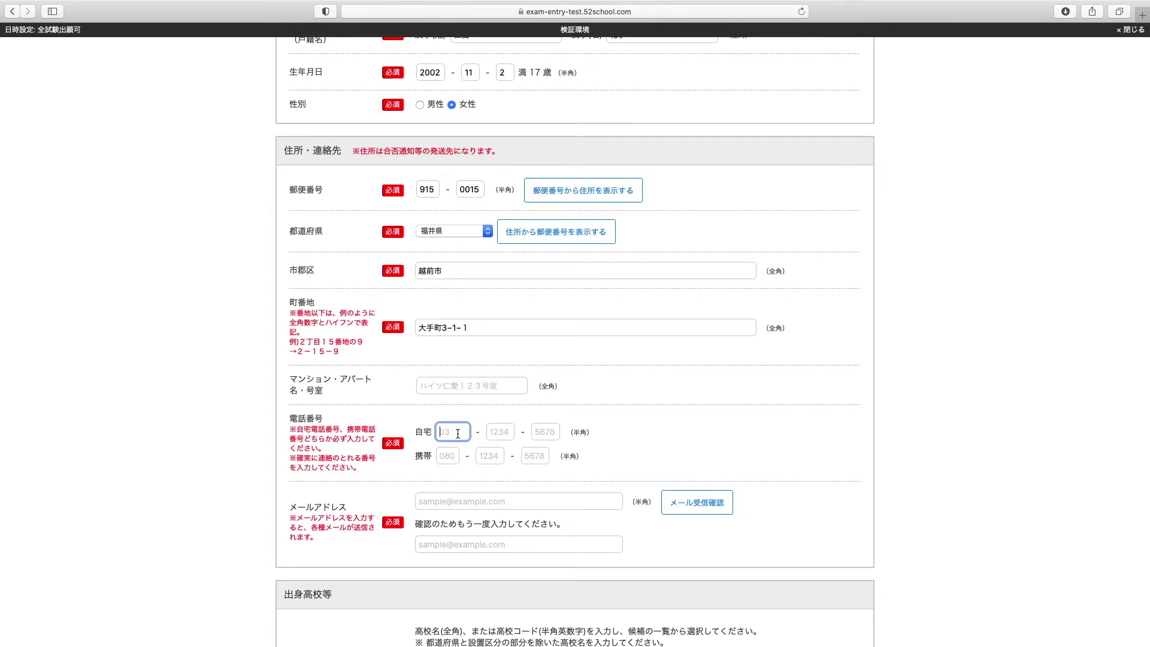
Enter the applicant's home phone number in its three boxes
{"action": "key", "text": "Tab"}
{"action": "key", "text": "Tab"}
Enter the applicant's e-mail address and repeat it in the confirmation field
{"action": "left_click", "coordinate": [518, 506]}
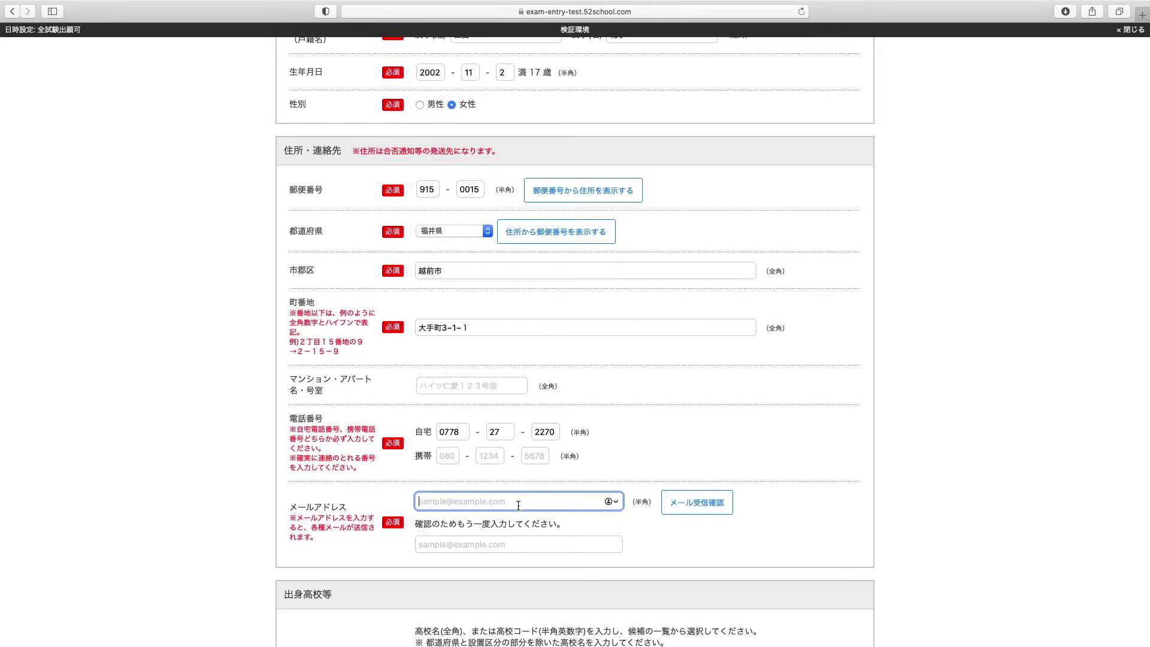
{"action": "left_click", "coordinate": [519, 544]}
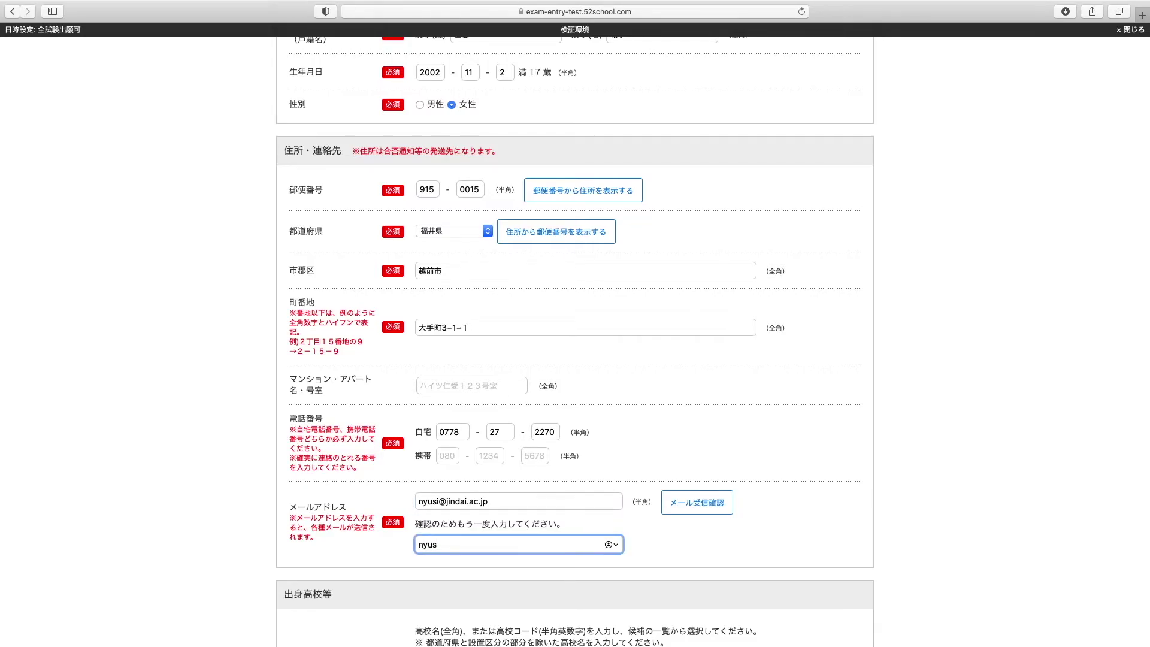
{"action": "scroll", "coordinate": [518, 505], "scroll_direction": "up", "scroll_amount": 1}
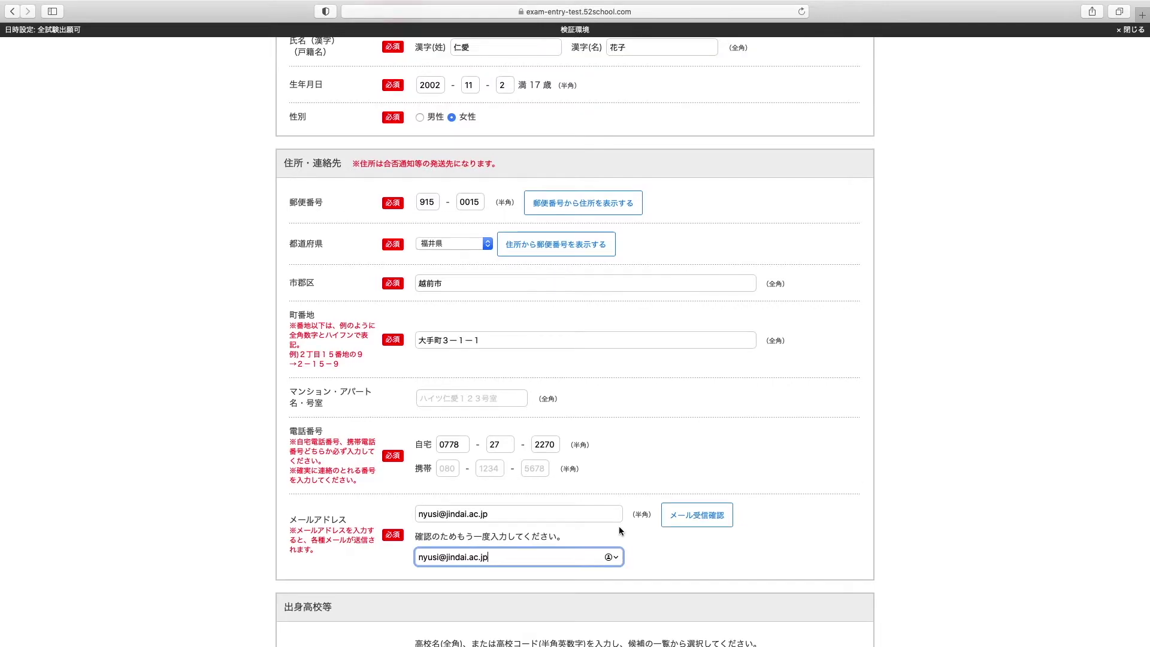
{"action": "scroll", "coordinate": [619, 527], "scroll_direction": "down", "scroll_amount": 4}
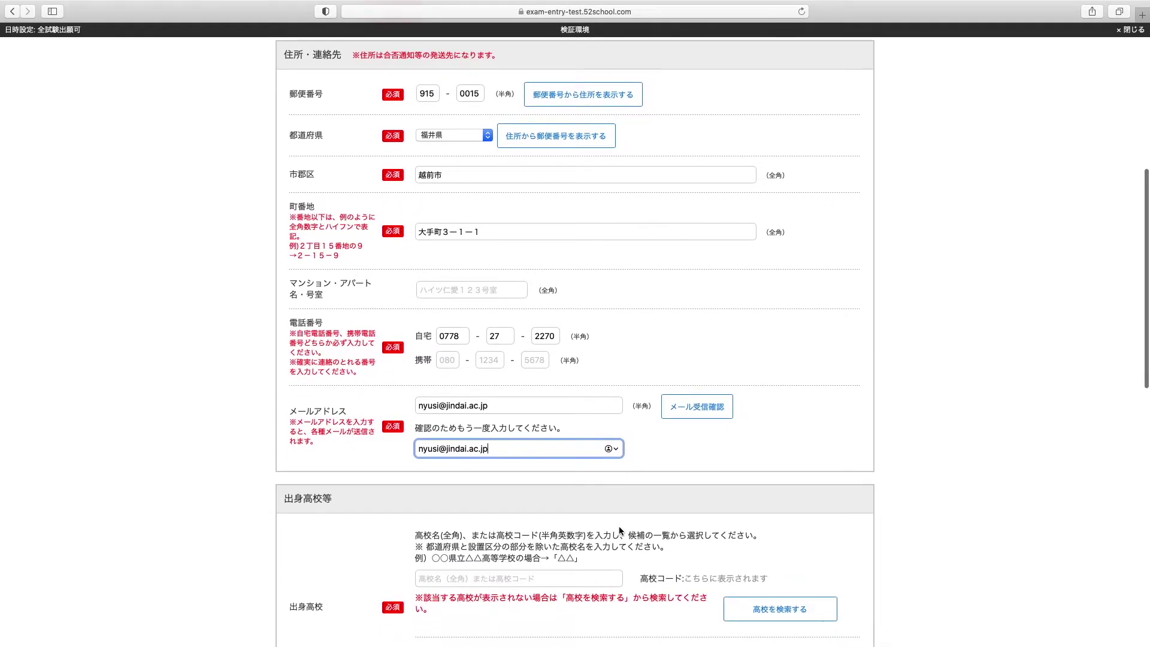
{"action": "scroll", "coordinate": [620, 530], "scroll_direction": "down", "scroll_amount": 3}
Search 仁愛 and select 仁愛女子高等学校 as the high school
{"action": "left_click", "coordinate": [570, 472]}
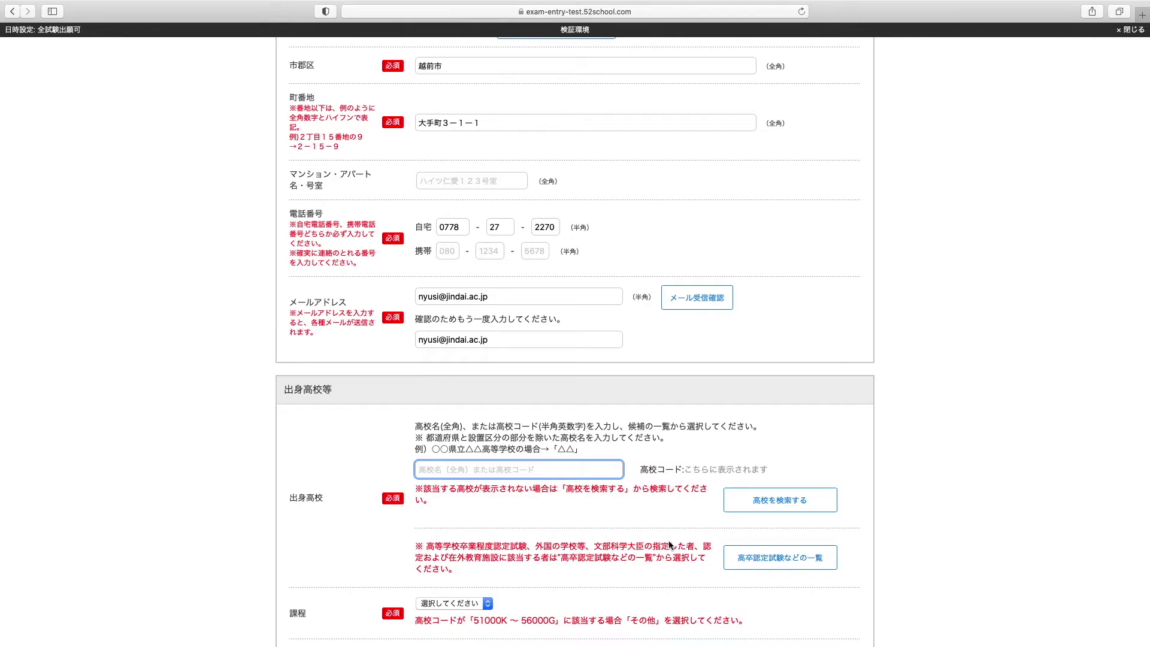
{"action": "type", "text": "仁愛"}
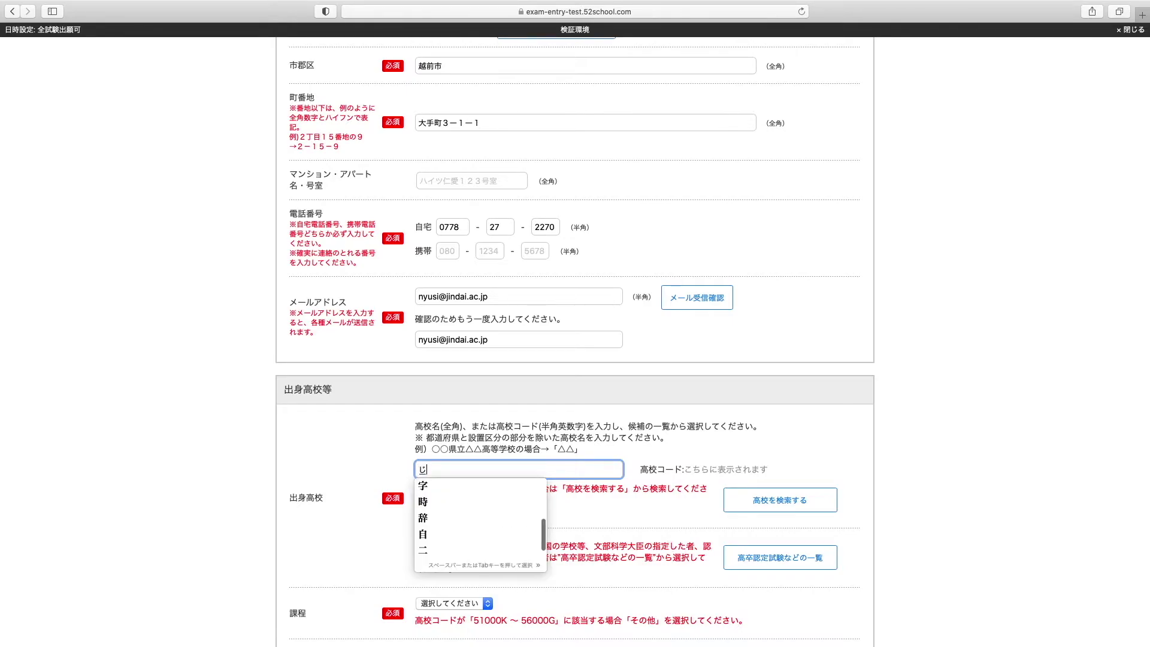
{"action": "key", "text": "Return"}
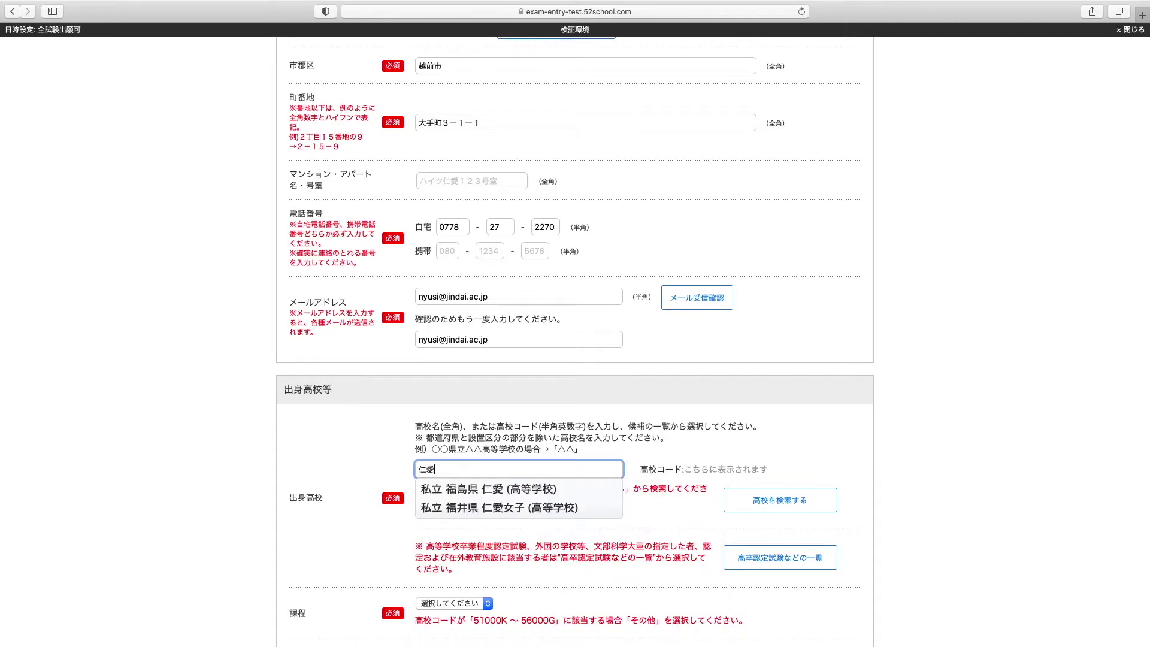
{"action": "left_click", "coordinate": [582, 509]}
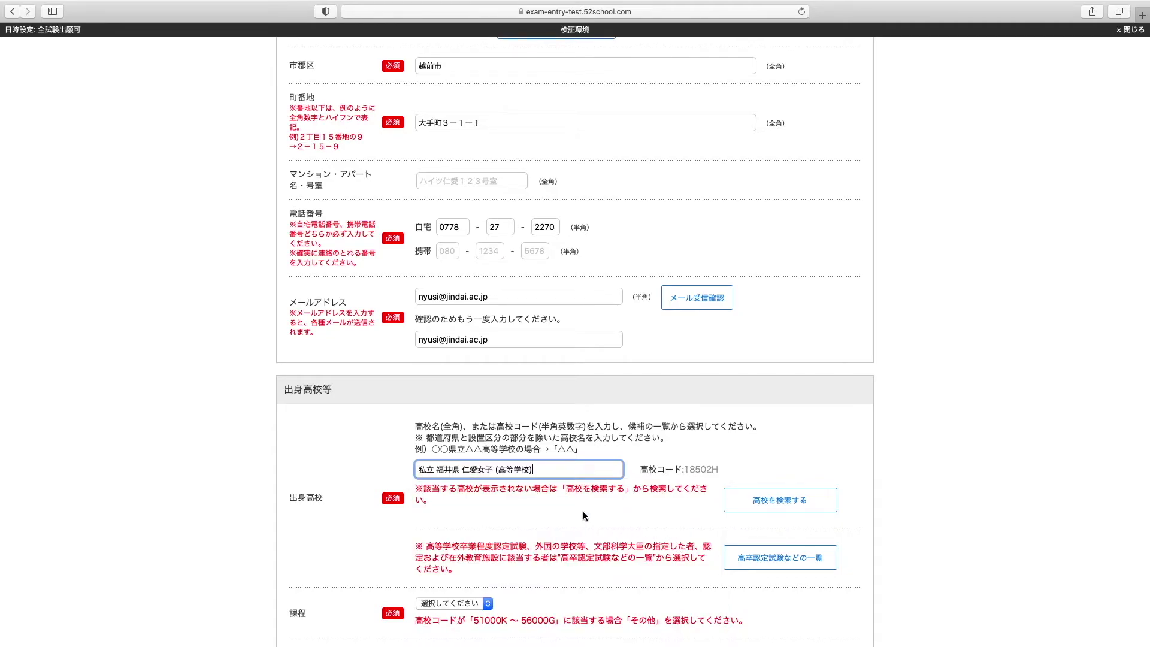
Set the course to 全日制, department to 普通科, and graduation year to 2021
{"action": "scroll", "coordinate": [583, 516], "scroll_direction": "down", "scroll_amount": 5}
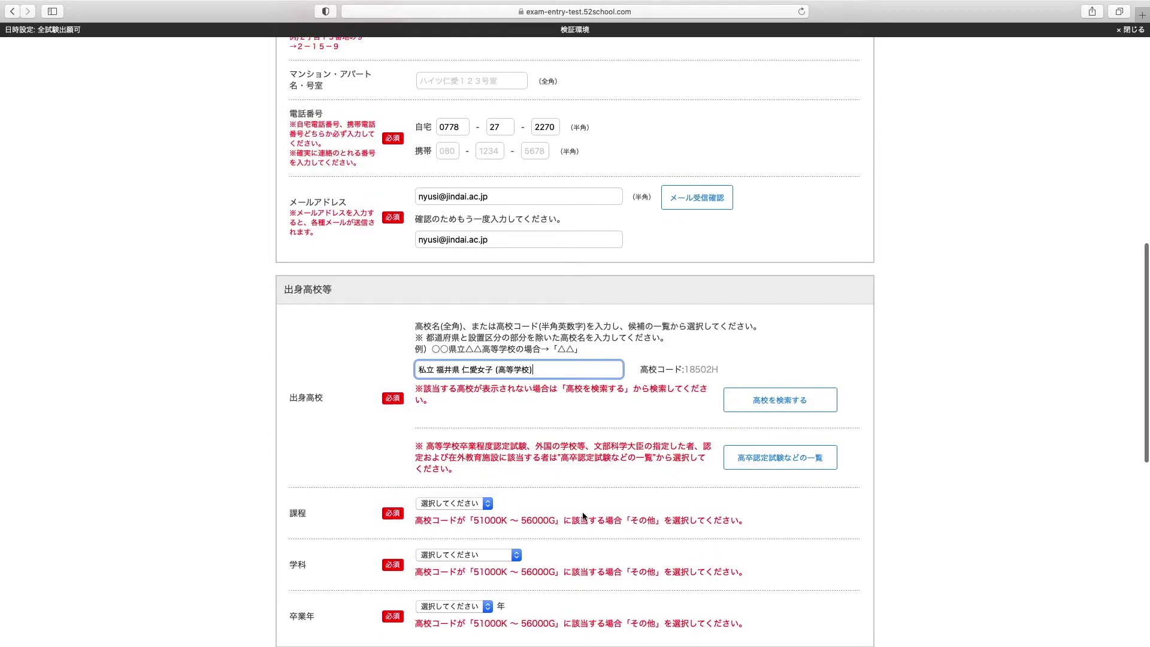
{"action": "scroll", "coordinate": [583, 516], "scroll_direction": "down", "scroll_amount": 1}
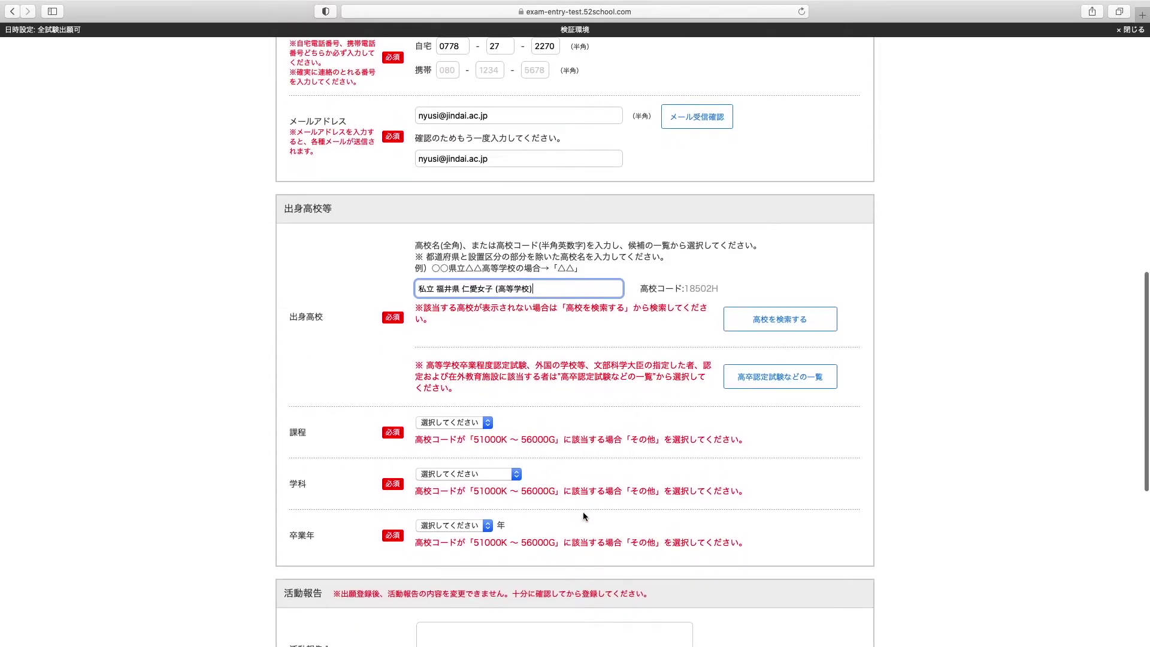
{"action": "left_click", "coordinate": [481, 424]}
{"action": "left_click", "coordinate": [481, 434]}
{"action": "left_click", "coordinate": [480, 473]}
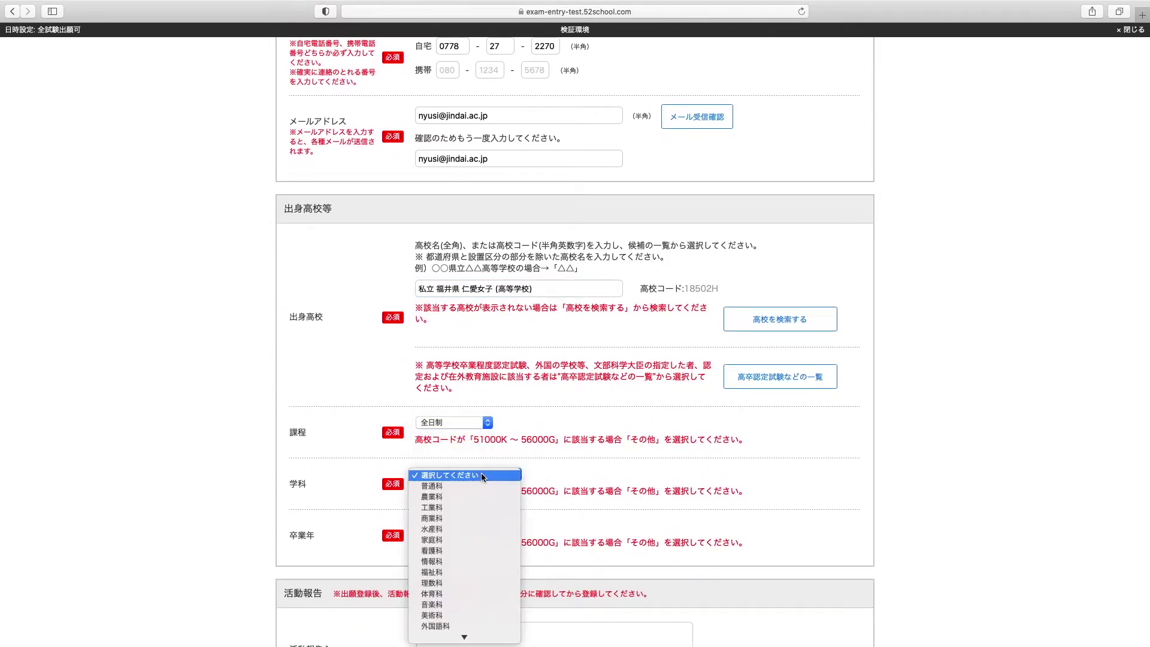
{"action": "left_click", "coordinate": [479, 487]}
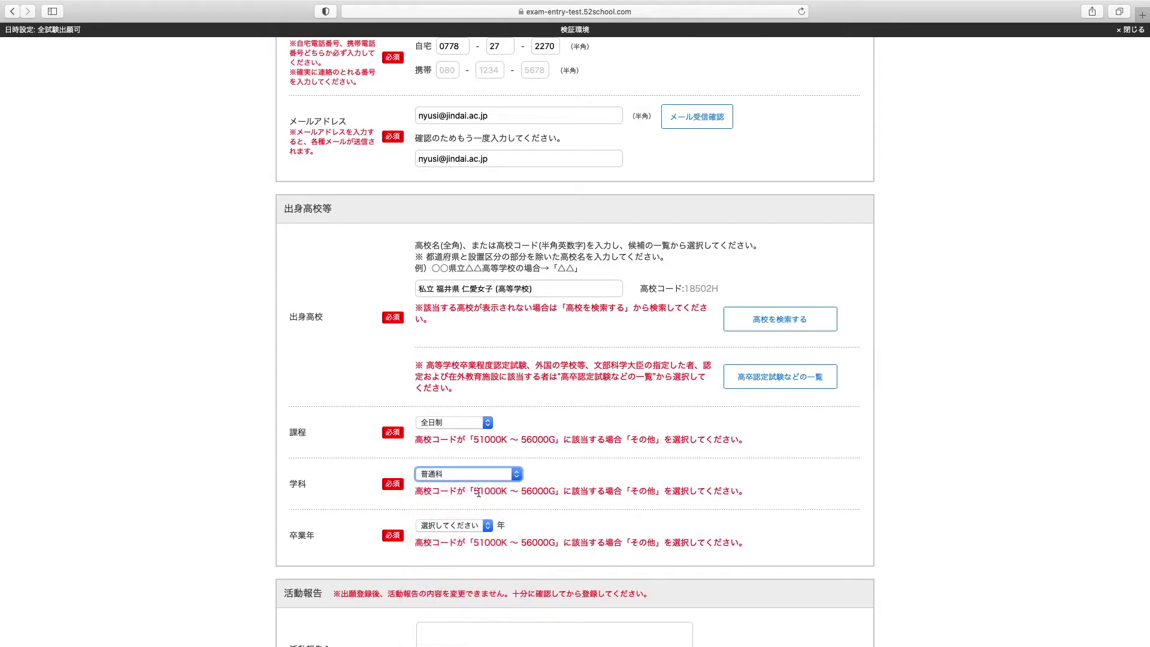
{"action": "left_click", "coordinate": [465, 529]}
{"action": "left_click", "coordinate": [461, 538]}
{"action": "scroll", "coordinate": [716, 501], "scroll_direction": "down", "scroll_amount": 2}
{"action": "scroll", "coordinate": [717, 505], "scroll_direction": "down", "scroll_amount": 2}
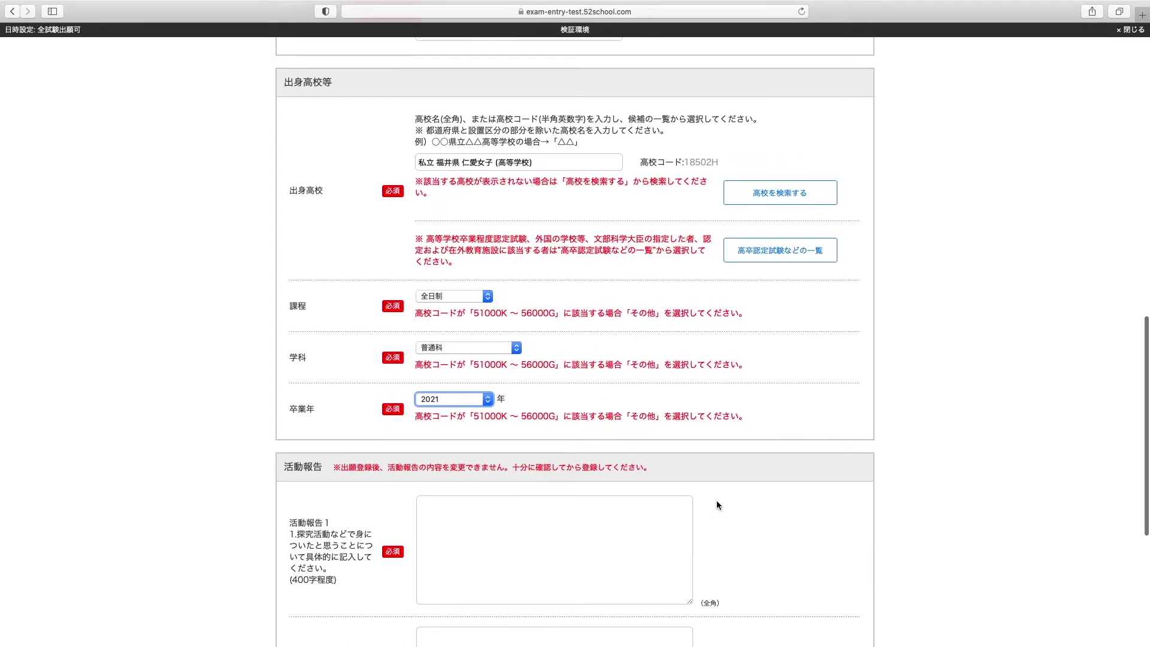
{"action": "scroll", "coordinate": [717, 497], "scroll_direction": "down", "scroll_amount": 5}
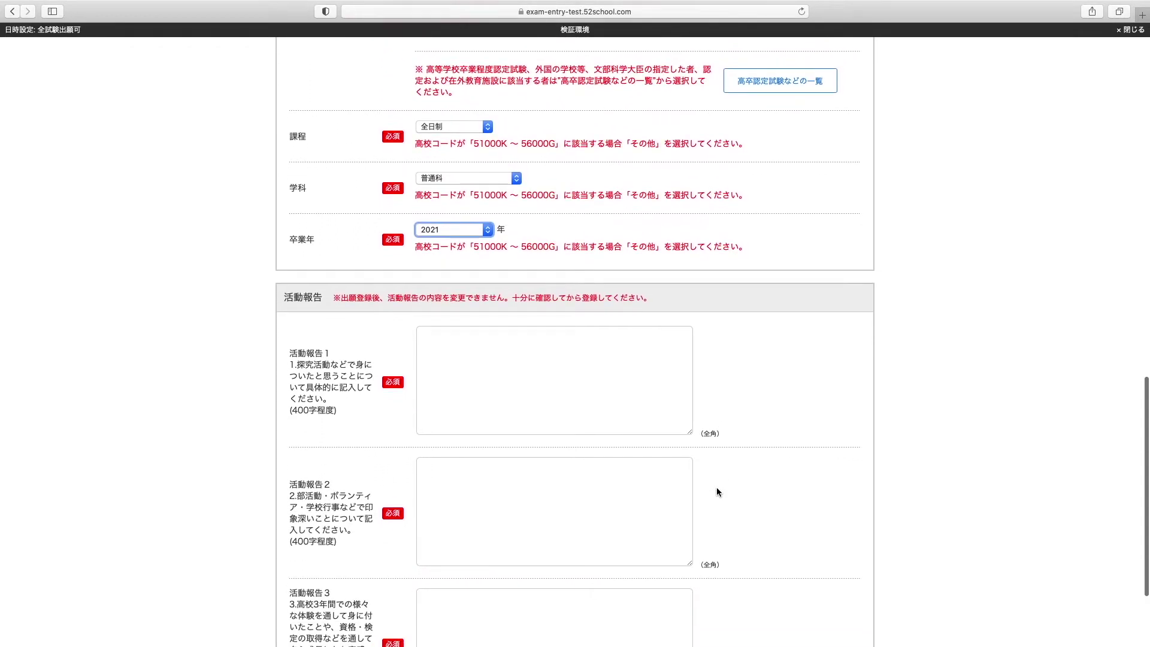
Fill the first two activity reports with 活動報告１ and 活動報告２
{"action": "left_click", "coordinate": [487, 269]}
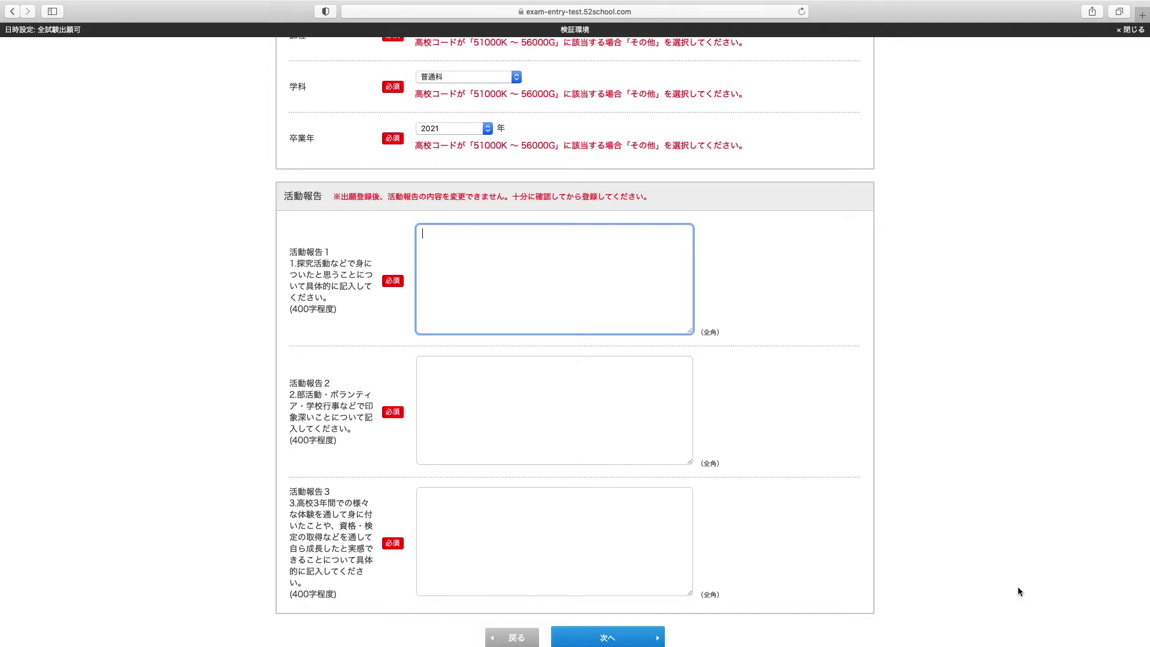
{"action": "type", "text": "kan"}
{"action": "key", "text": "BackSpace"}
{"action": "key", "text": "BackSpace"}
{"action": "type", "text": "katsudouhoukoku"}
{"action": "key", "text": "space"}
{"action": "key", "text": "space"}
{"action": "key", "text": "Return"}
{"action": "type", "text": "1"}
{"action": "left_click", "coordinate": [420, 364]}
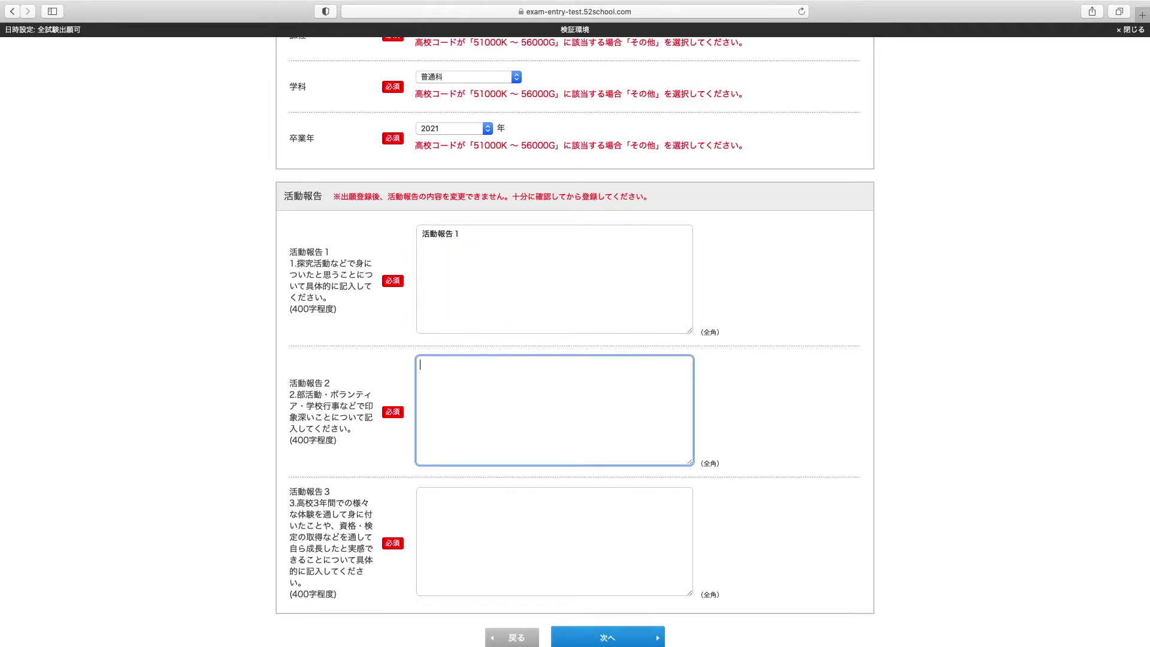
{"action": "type", "text": "katsudouhoukoku"}
{"action": "key", "text": "space"}
{"action": "key", "text": "space"}
{"action": "key", "text": "Return"}
{"action": "type", "text": "2"}
{"action": "key", "text": "Return"}
Fill the third activity report with 活動報告３ and submit the form for review
{"action": "left_click", "coordinate": [420, 496]}
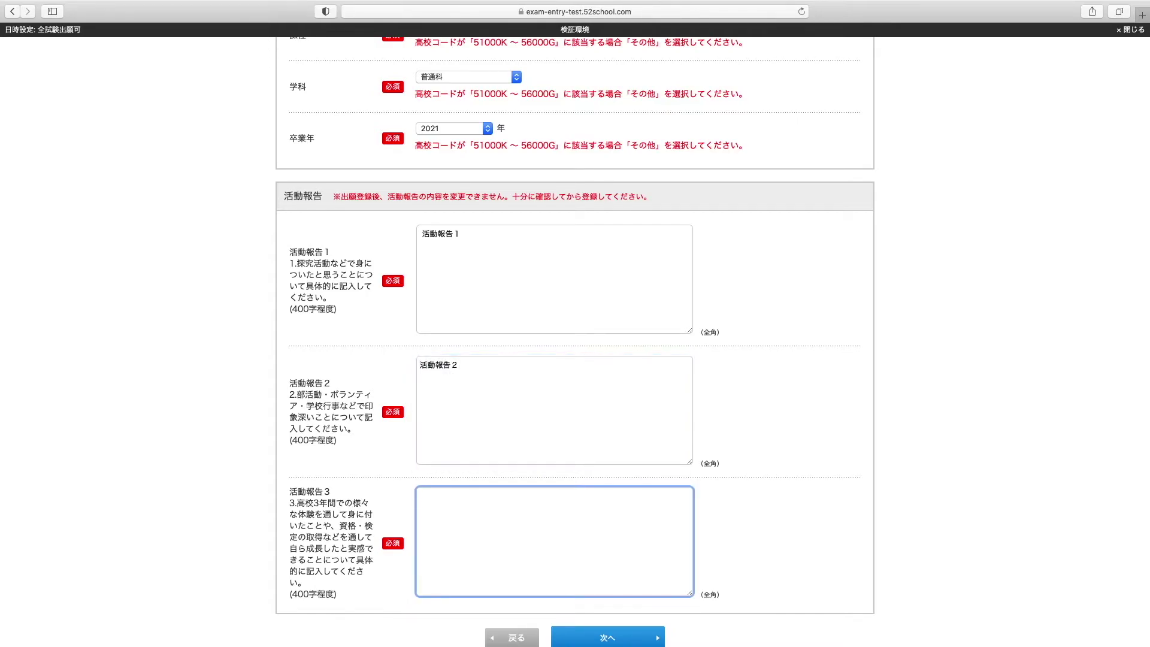
{"action": "type", "text": "katsudouho"}
{"action": "key", "text": "Tab"}
{"action": "type", "text": "3"}
{"action": "key", "text": "Return"}
{"action": "scroll", "coordinate": [986, 559], "scroll_direction": "down", "scroll_amount": 2}
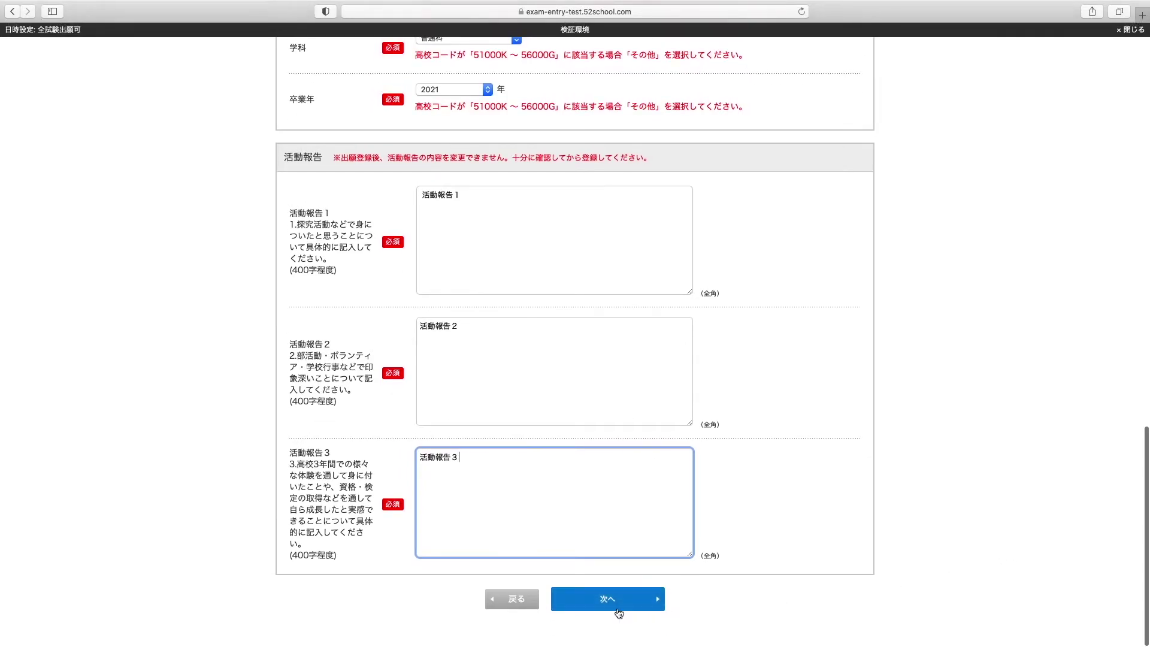
{"action": "left_click", "coordinate": [618, 600]}
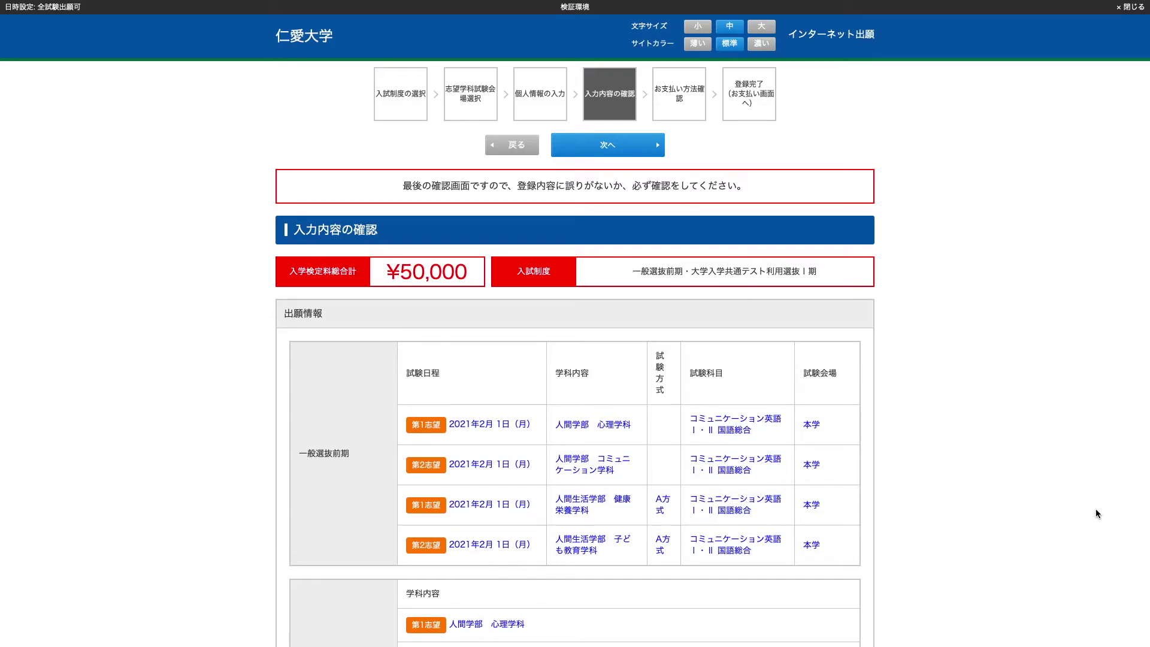
{"action": "scroll", "coordinate": [1097, 513], "scroll_direction": "down", "scroll_amount": 3}
{"action": "scroll", "coordinate": [1095, 509], "scroll_direction": "down", "scroll_amount": 5}
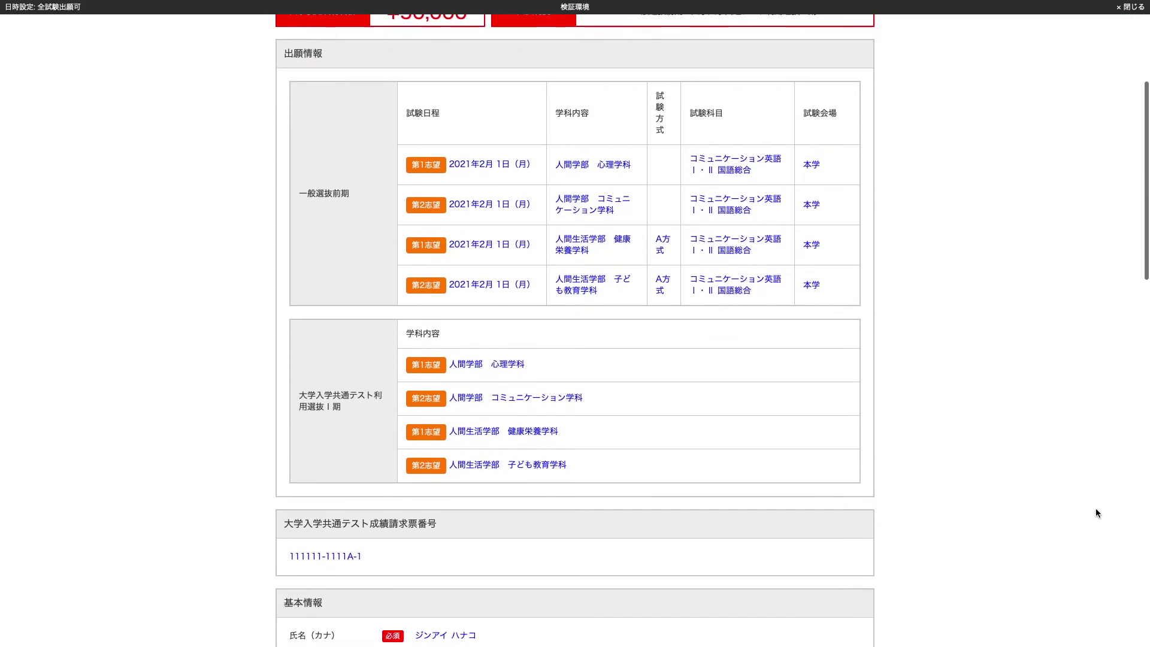
{"action": "scroll", "coordinate": [1095, 508], "scroll_direction": "down", "scroll_amount": 3}
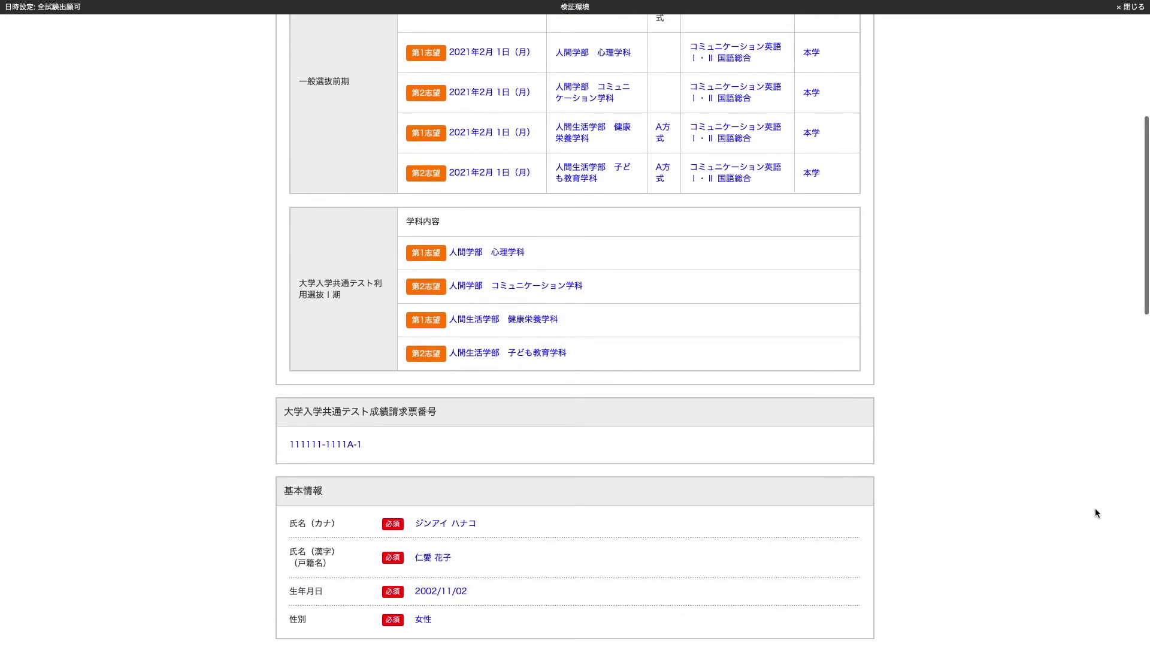
{"action": "scroll", "coordinate": [1095, 509], "scroll_direction": "down", "scroll_amount": 4}
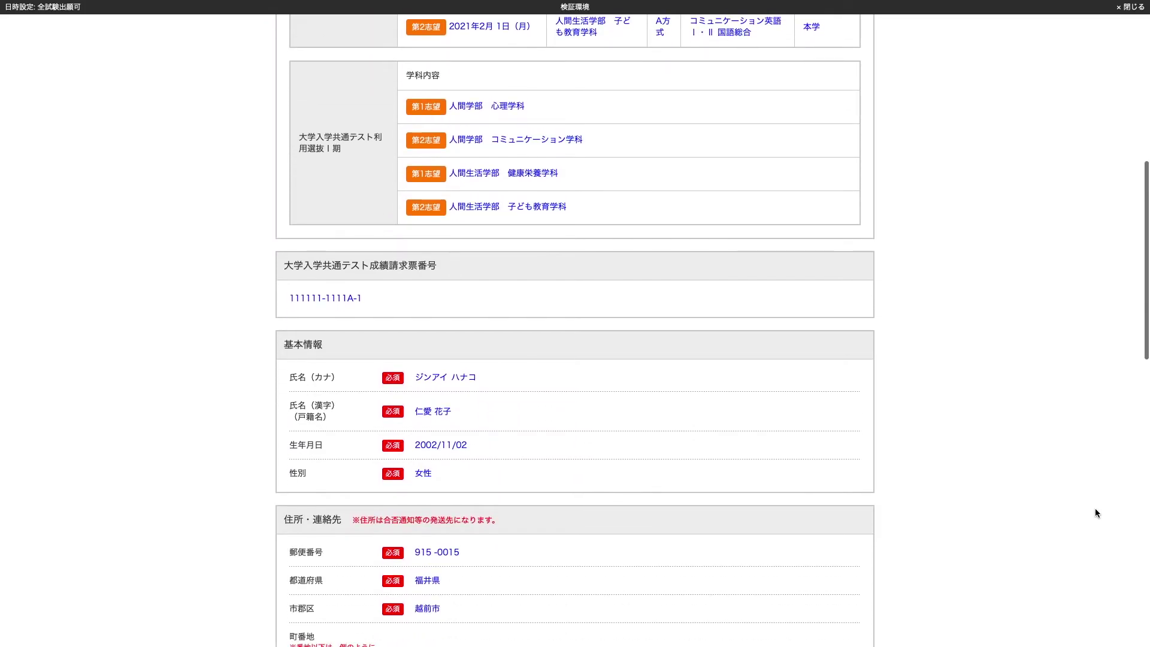
{"action": "scroll", "coordinate": [1095, 508], "scroll_direction": "down", "scroll_amount": 5}
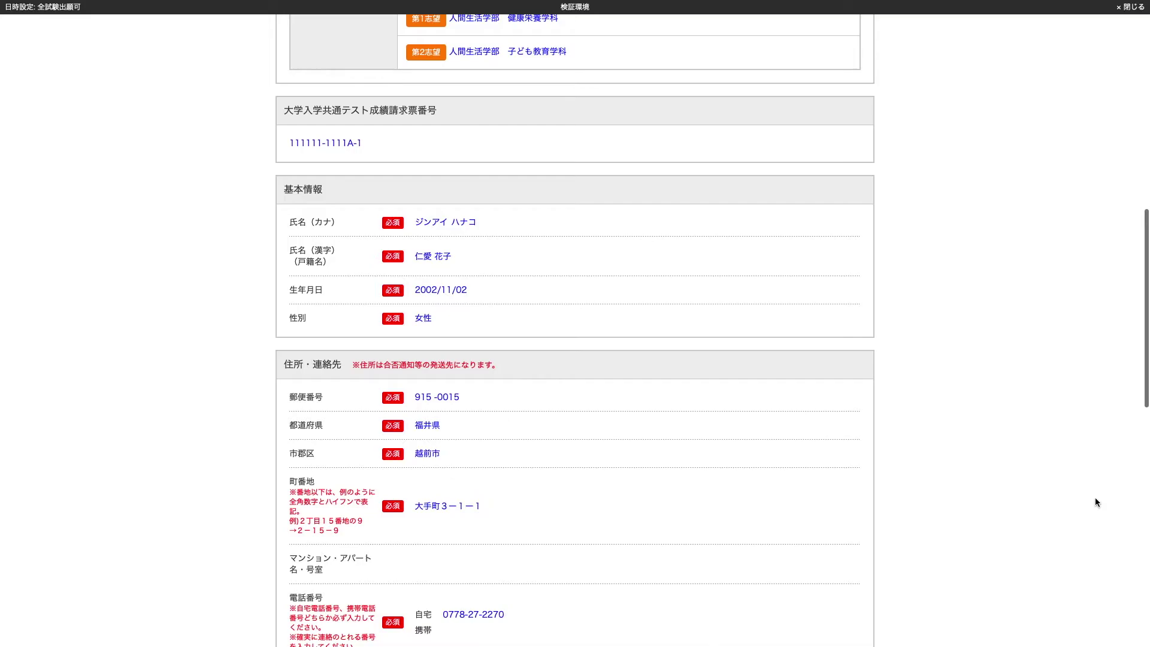
{"action": "scroll", "coordinate": [1095, 497], "scroll_direction": "down", "scroll_amount": 5}
{"action": "scroll", "coordinate": [1095, 497], "scroll_direction": "down", "scroll_amount": 11}
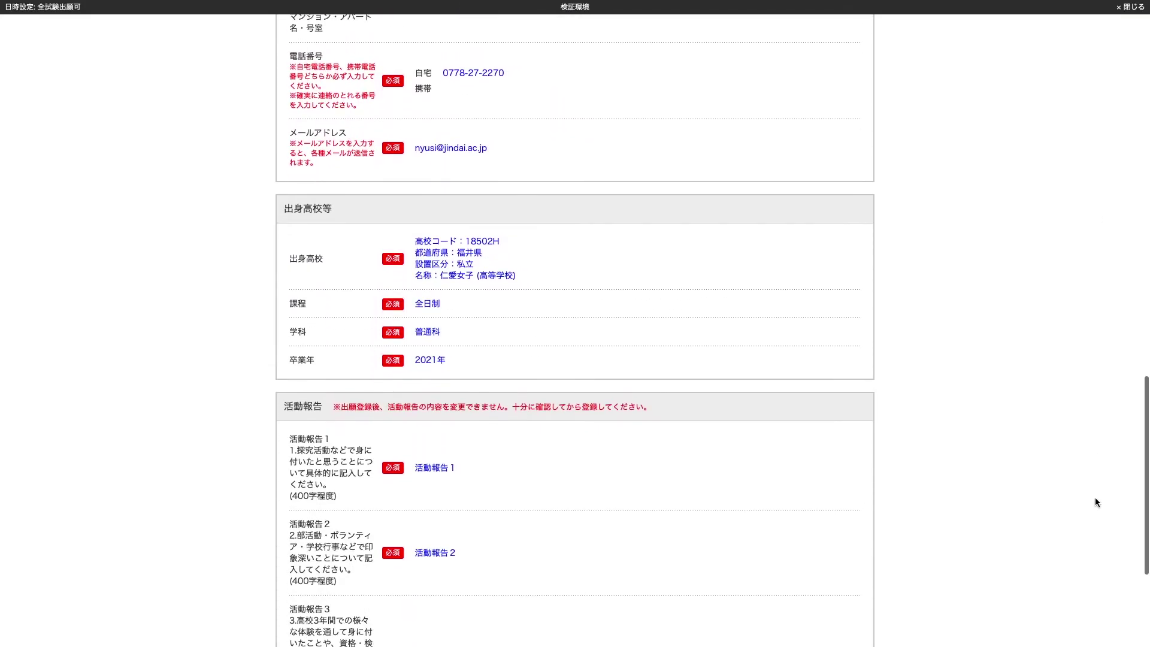
{"action": "scroll", "coordinate": [1096, 499], "scroll_direction": "down", "scroll_amount": 5}
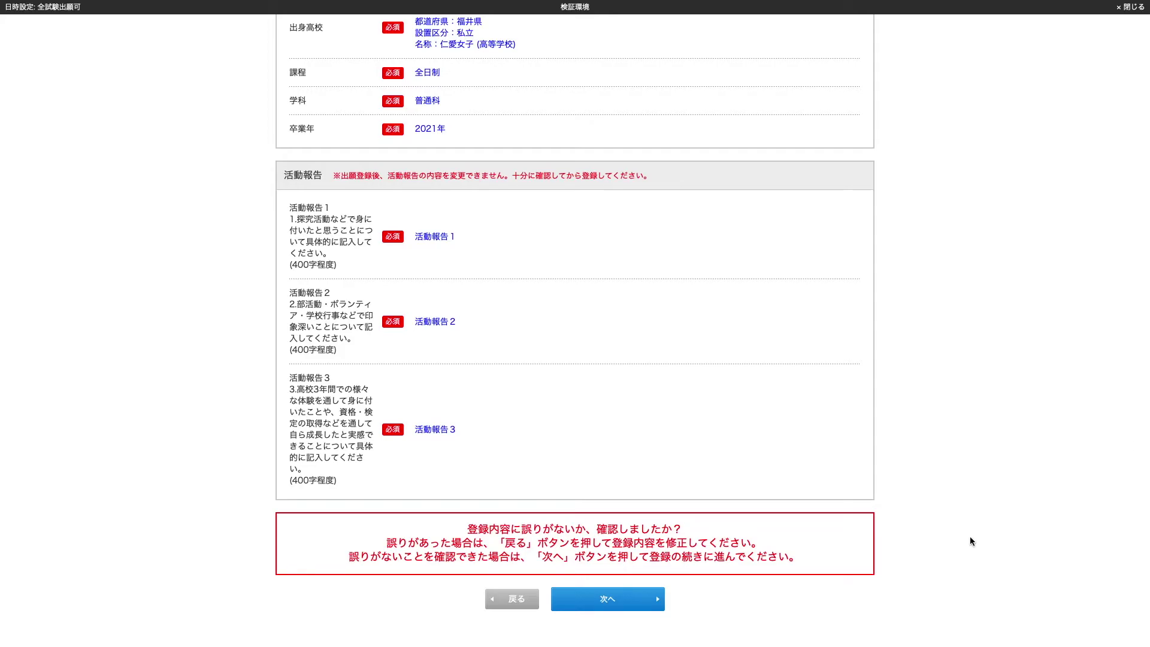
Continue to お支払い方法確認 and view the ¥30,990 total due by 2020/11/09 23:59
{"action": "left_click", "coordinate": [612, 601]}
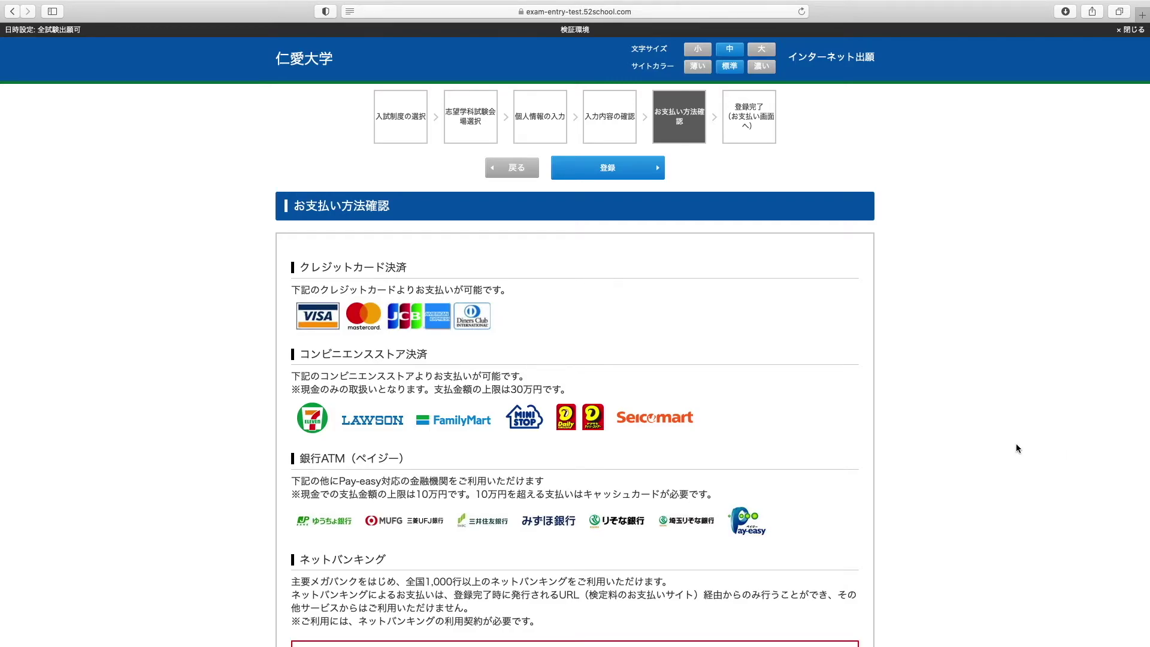
{"action": "scroll", "coordinate": [1016, 448], "scroll_direction": "down", "scroll_amount": 3}
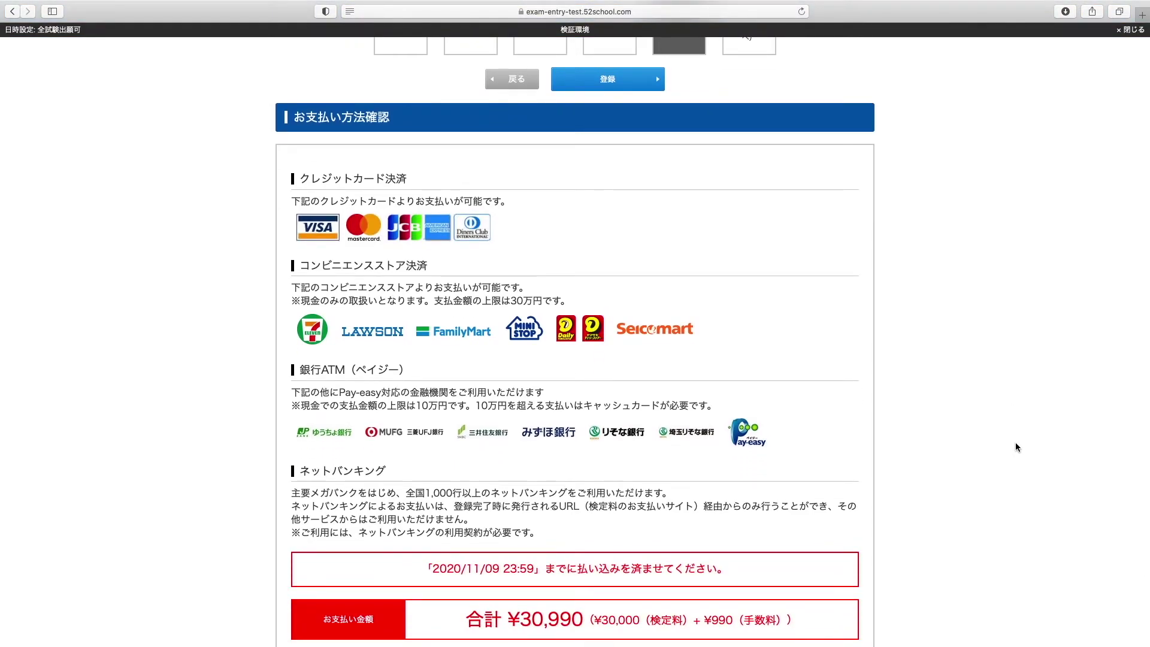
{"action": "scroll", "coordinate": [1016, 447], "scroll_direction": "down", "scroll_amount": 2}
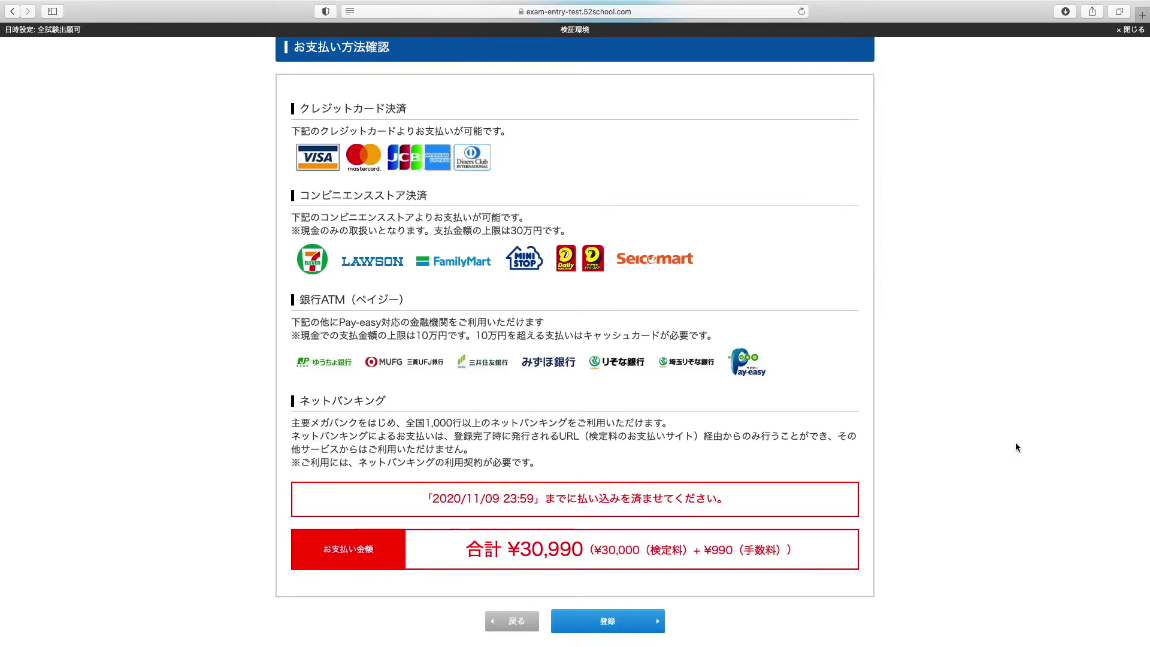
Register the application and review the 出願登録完了 page down to the payment link
{"action": "left_click", "coordinate": [620, 620]}
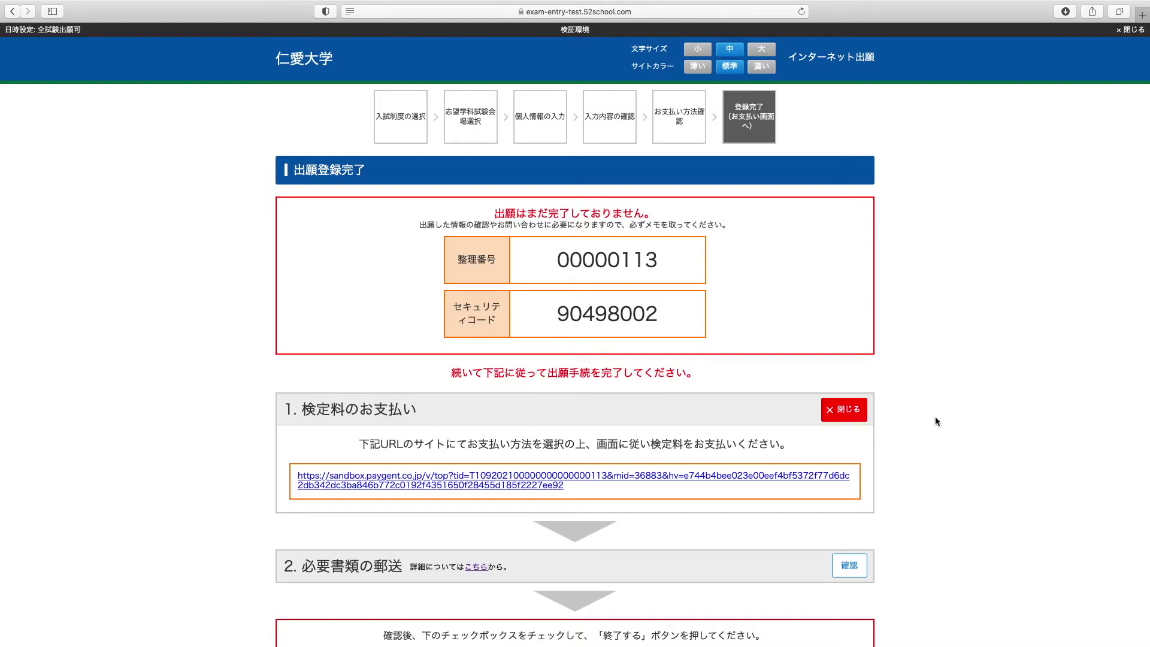
{"action": "scroll", "coordinate": [936, 421], "scroll_direction": "down", "scroll_amount": 2}
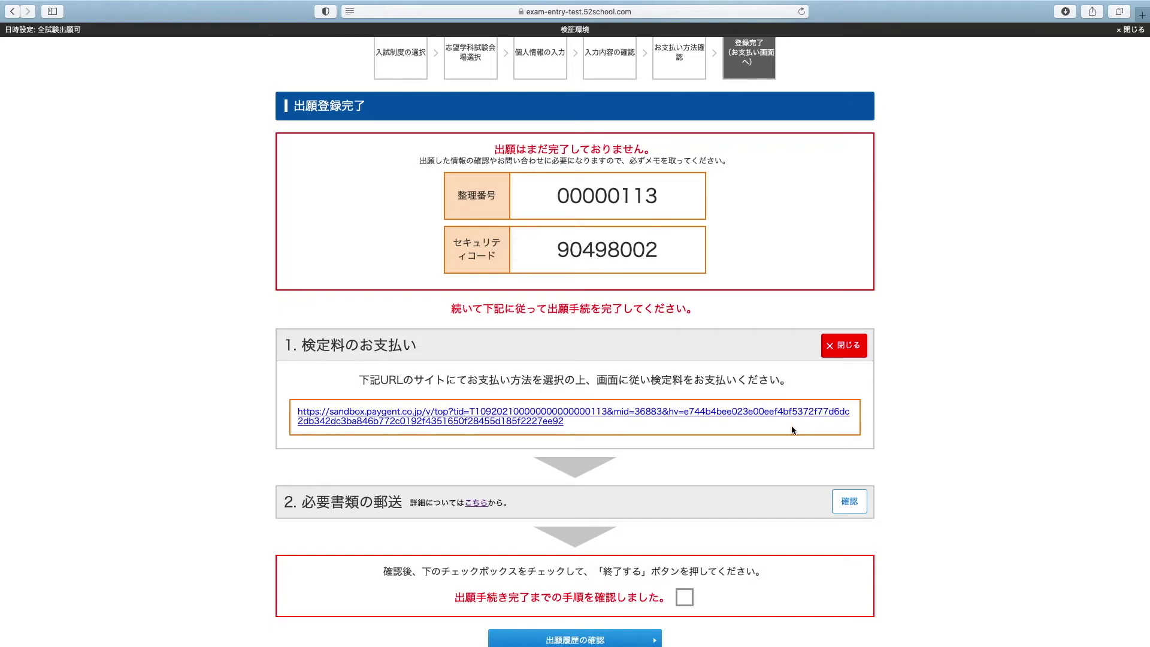
On the Paygent site, view credit card, then コンビニ → セブンイレブン payment, and close the page
{"action": "left_click", "coordinate": [634, 413]}
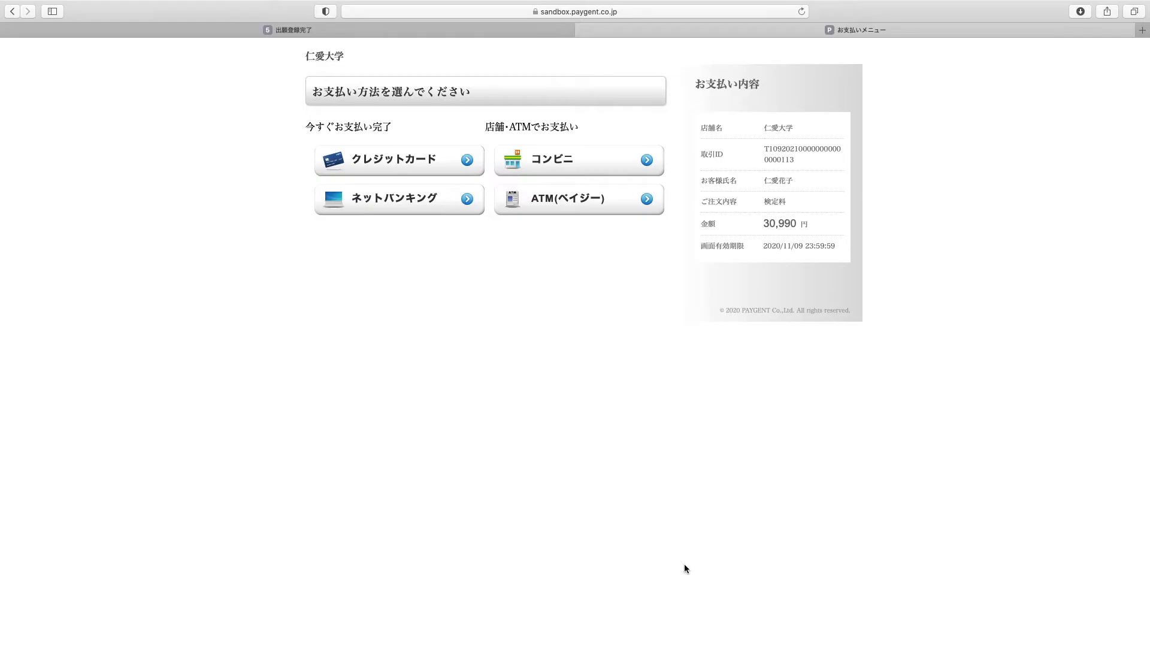
{"action": "left_click", "coordinate": [412, 165]}
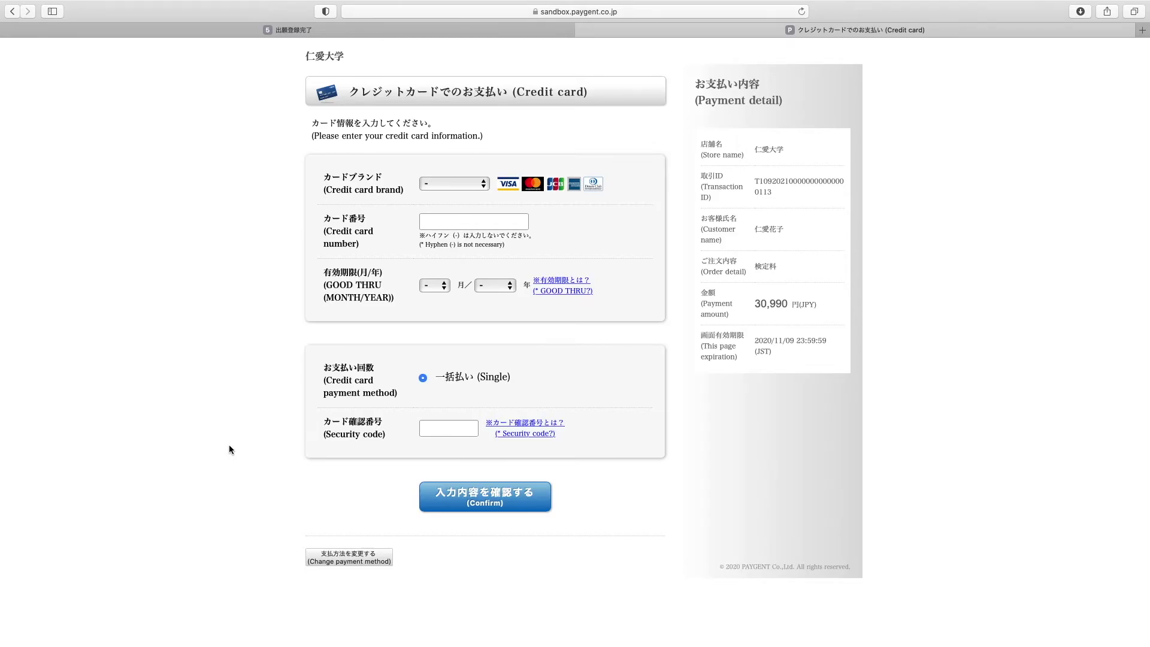
{"action": "left_click", "coordinate": [325, 559]}
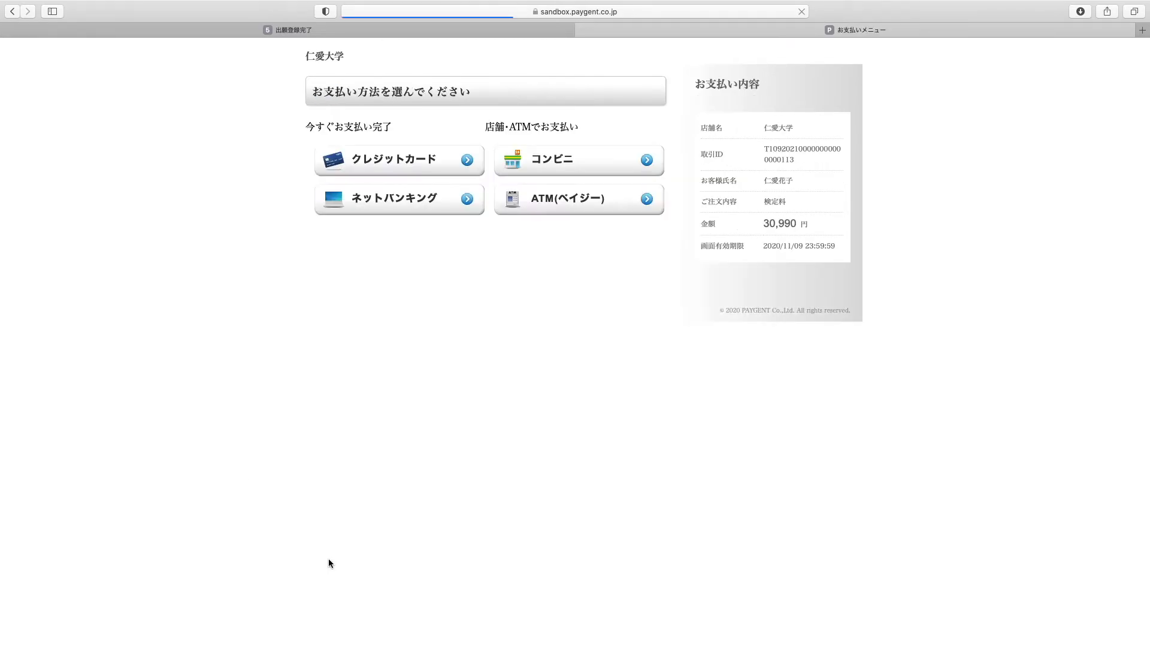
{"action": "left_click", "coordinate": [549, 156]}
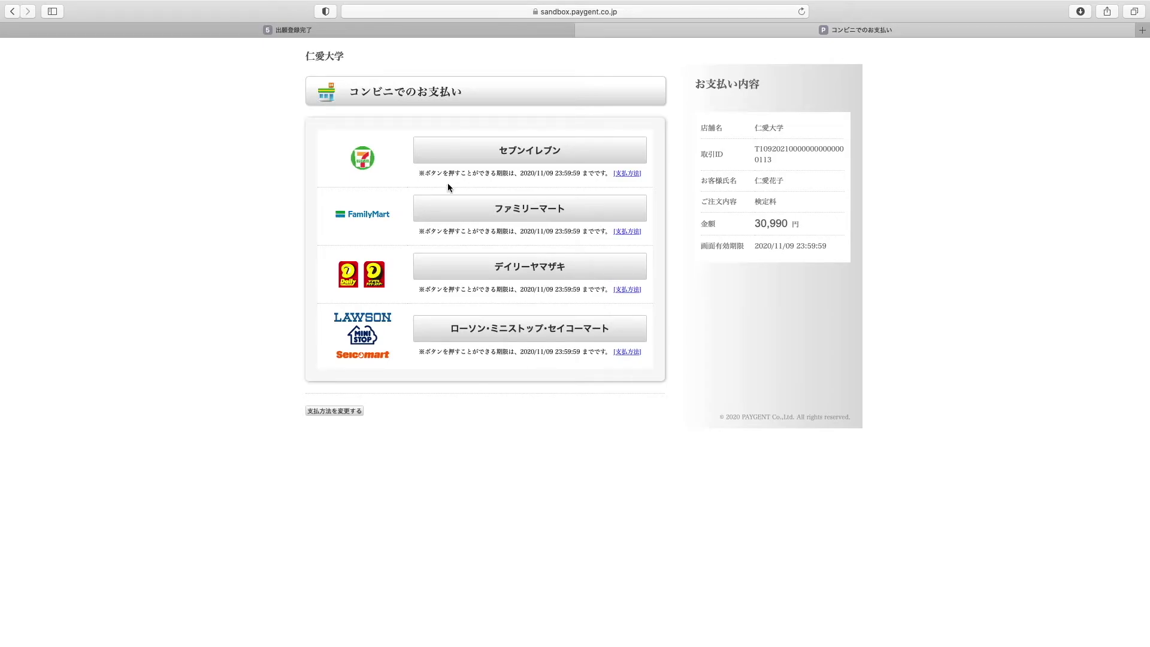
{"action": "left_click", "coordinate": [455, 158]}
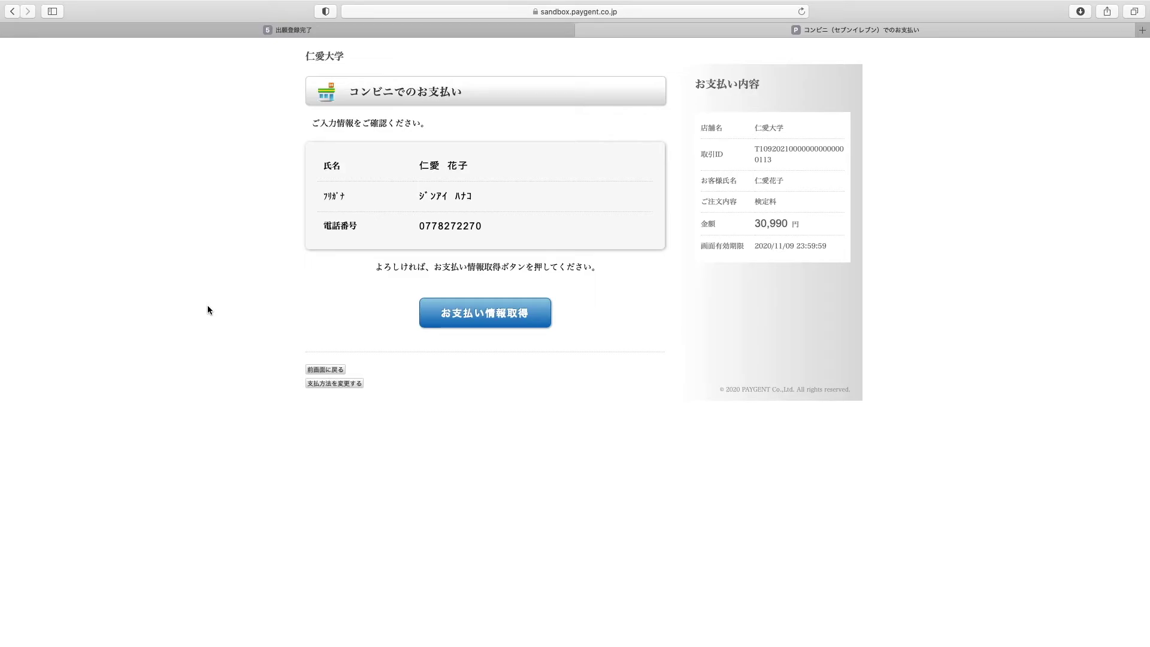
{"action": "key", "text": "super+w"}
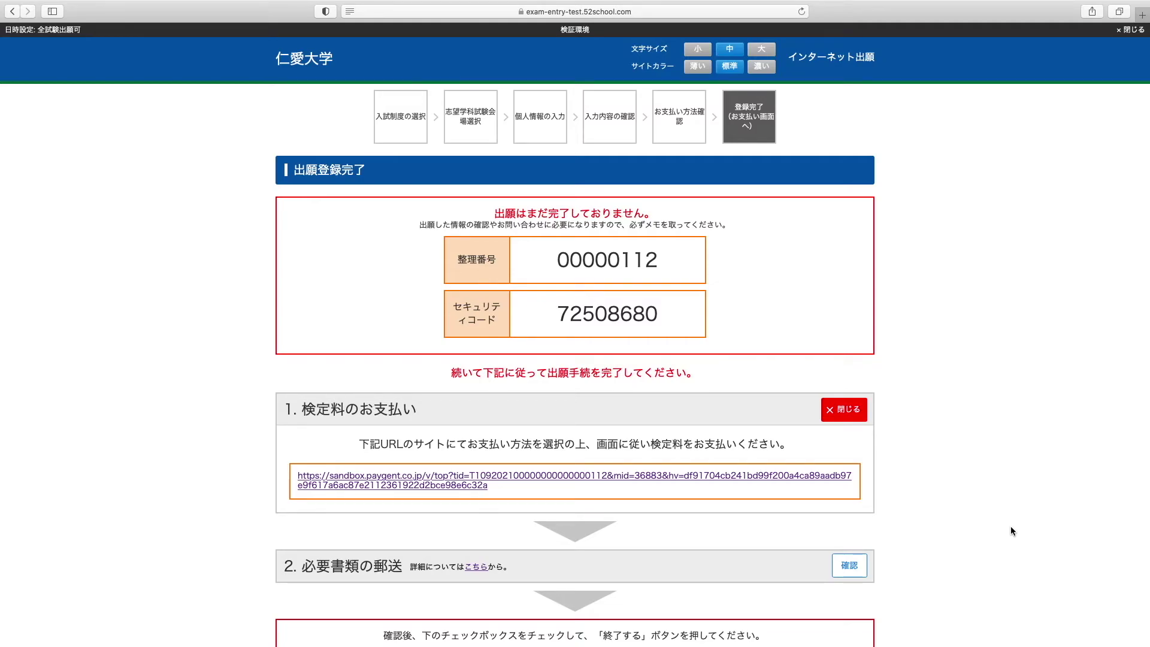
Expand the documents-to-mail table and tick 出願手続き完了までの手順を確認しました
{"action": "scroll", "coordinate": [1011, 526], "scroll_direction": "down", "scroll_amount": 4}
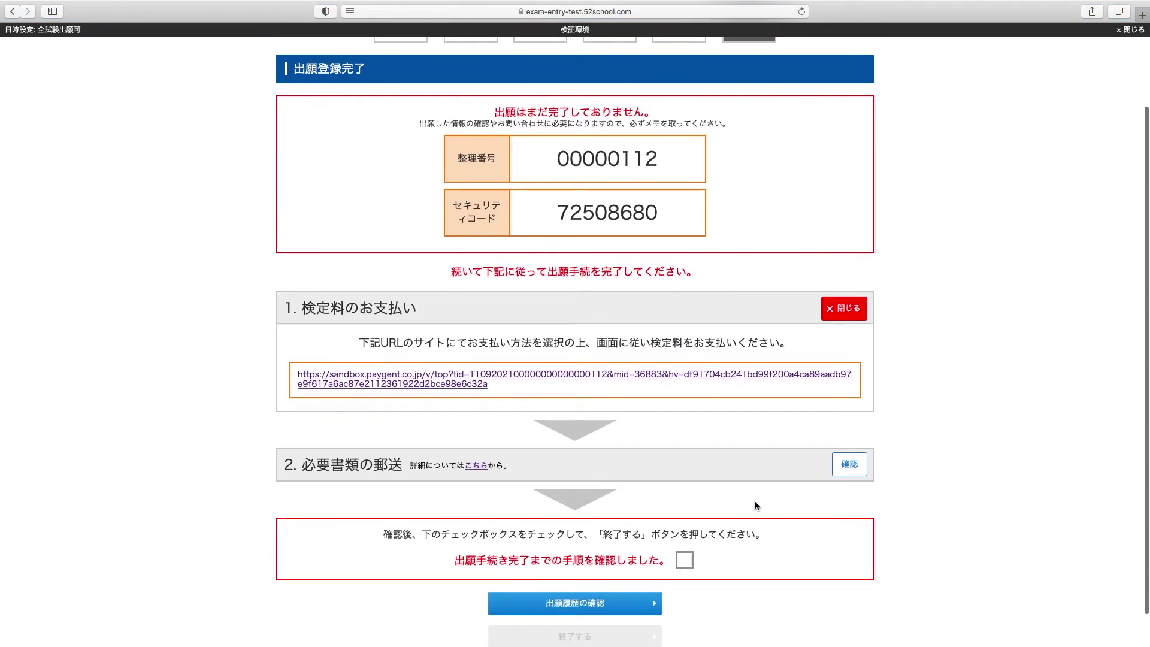
{"action": "left_click", "coordinate": [849, 464]}
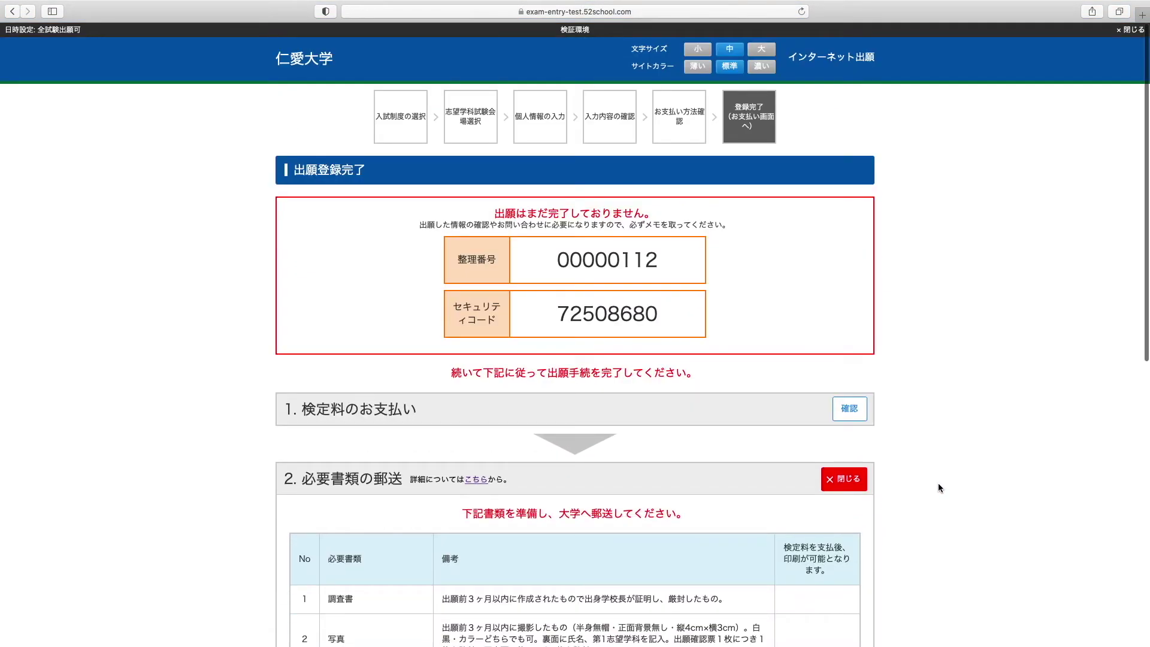
{"action": "scroll", "coordinate": [939, 486], "scroll_direction": "down", "scroll_amount": 5}
{"action": "scroll", "coordinate": [939, 486], "scroll_direction": "down", "scroll_amount": 5}
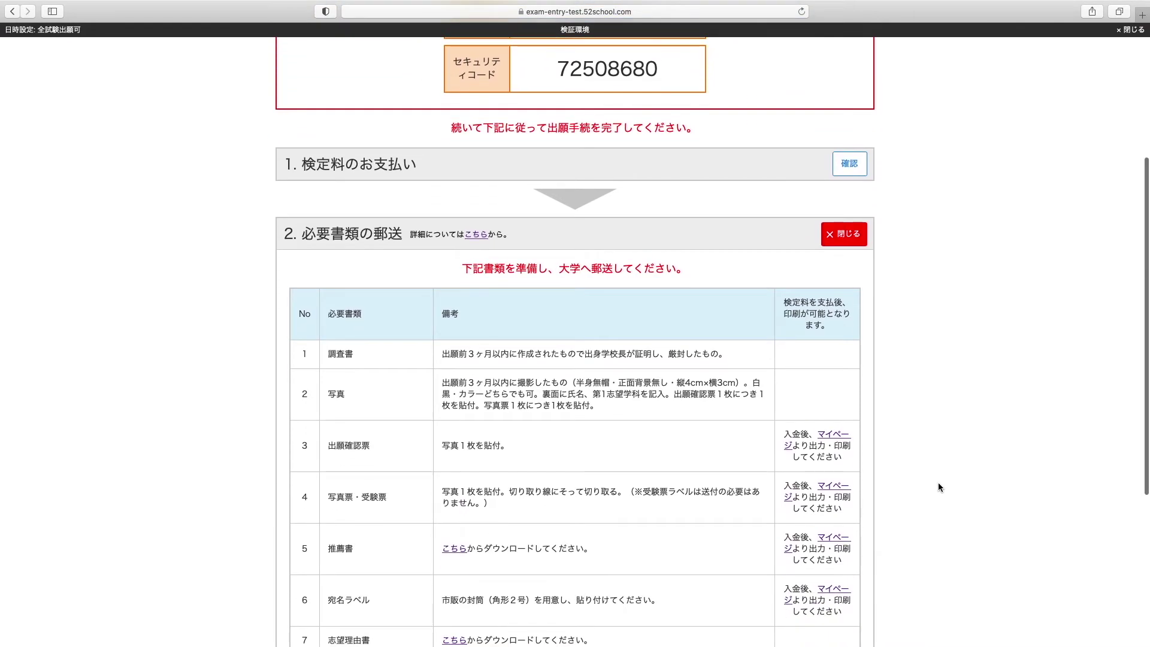
{"action": "scroll", "coordinate": [939, 487], "scroll_direction": "down", "scroll_amount": 5}
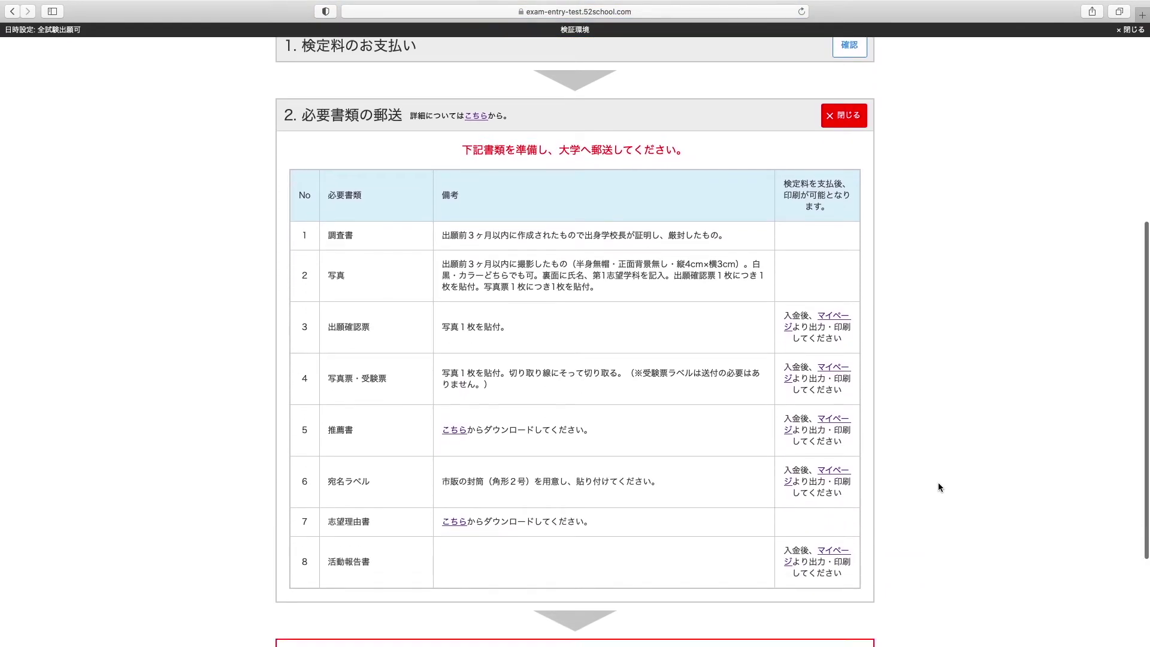
{"action": "scroll", "coordinate": [938, 486], "scroll_direction": "down", "scroll_amount": 1}
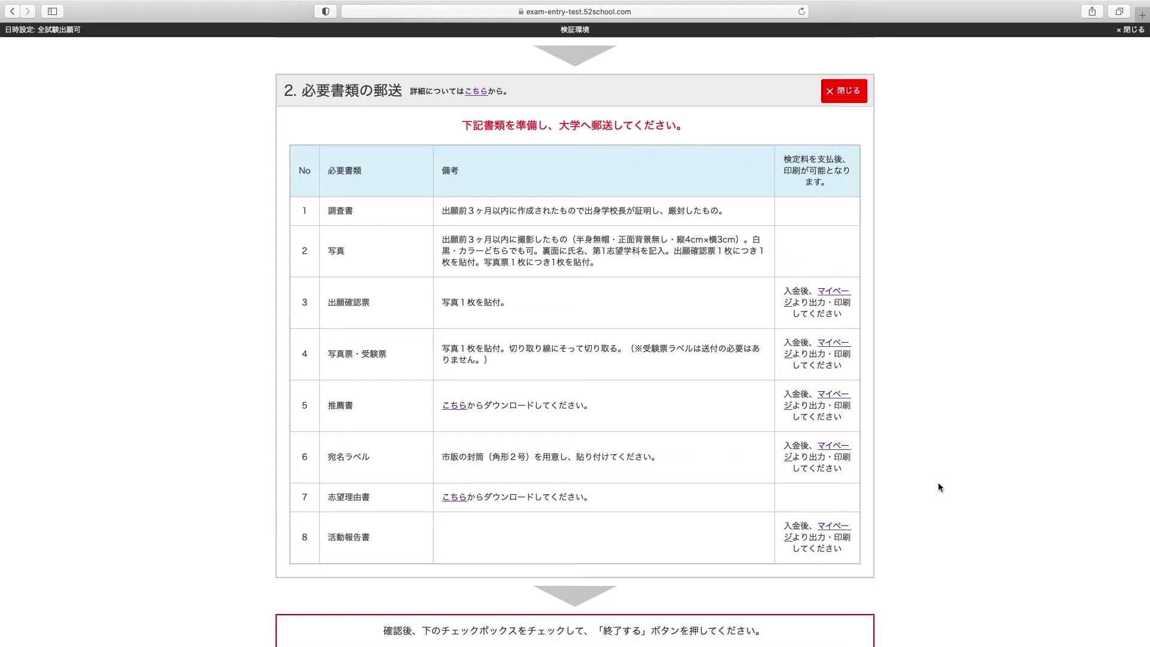
{"action": "scroll", "coordinate": [939, 487], "scroll_direction": "down", "scroll_amount": 3}
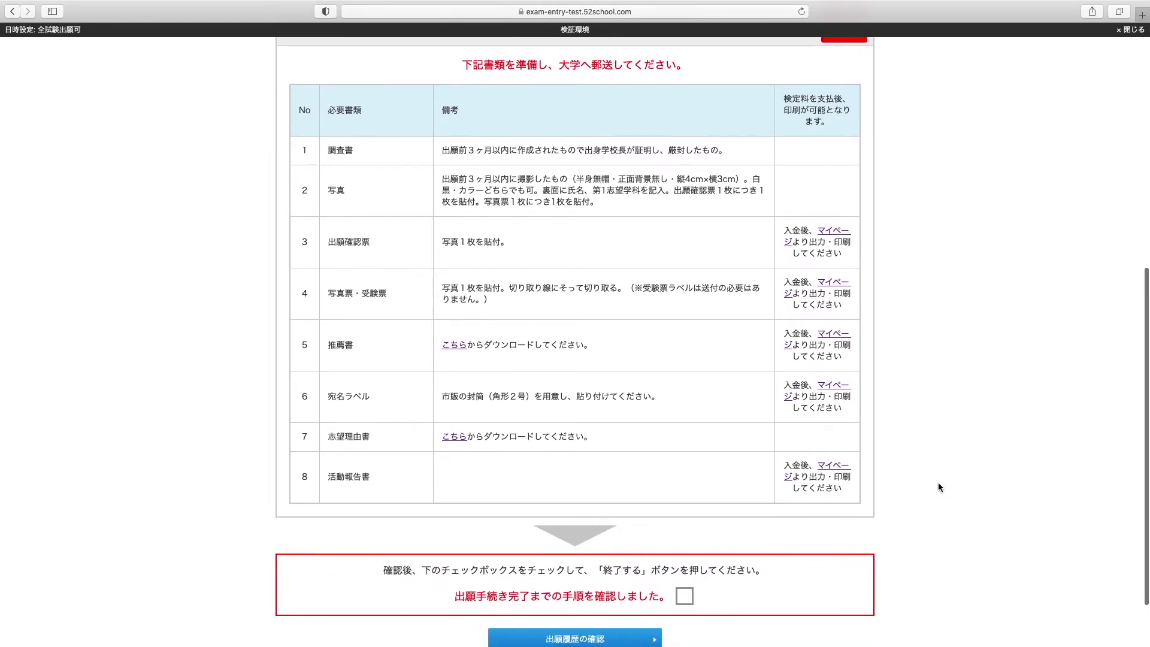
{"action": "scroll", "coordinate": [939, 487], "scroll_direction": "down", "scroll_amount": 2}
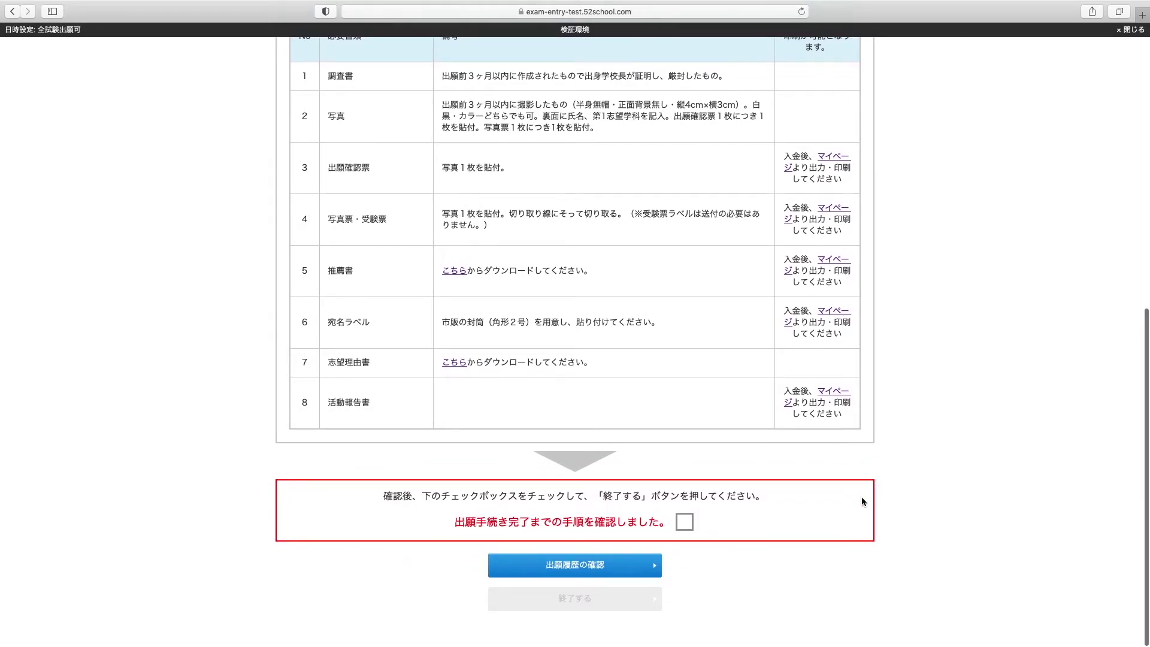
{"action": "left_click", "coordinate": [687, 523]}
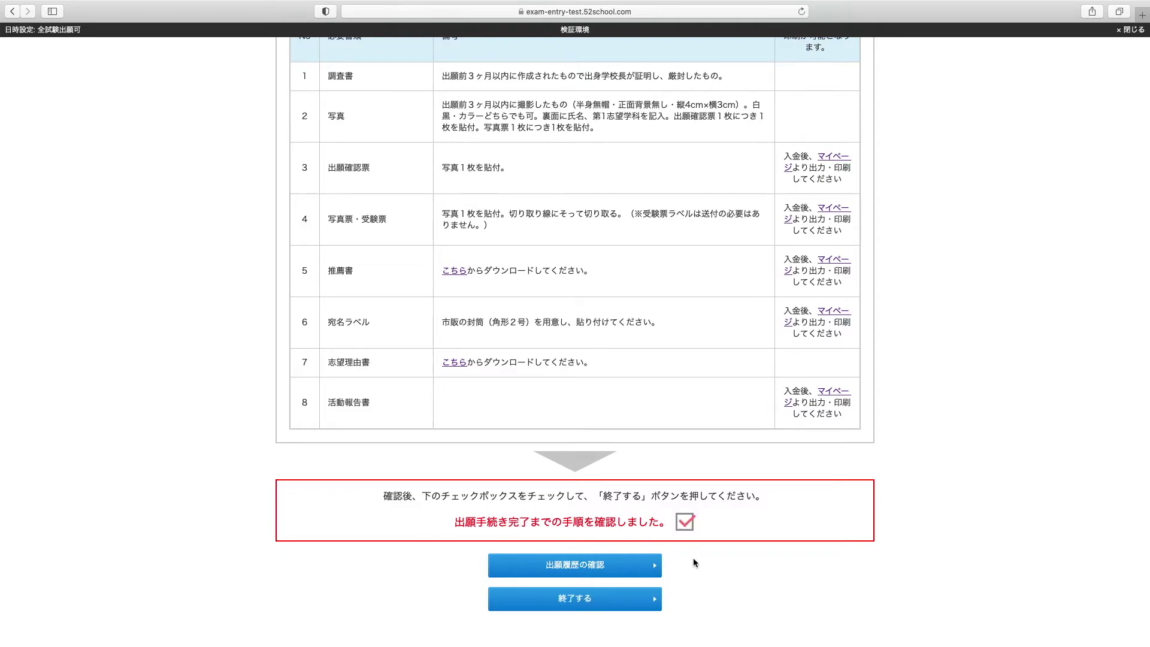
Open the 出願履歴の確認 form in a new tab, checking the reference number and security code first
{"action": "left_click", "coordinate": [586, 572]}
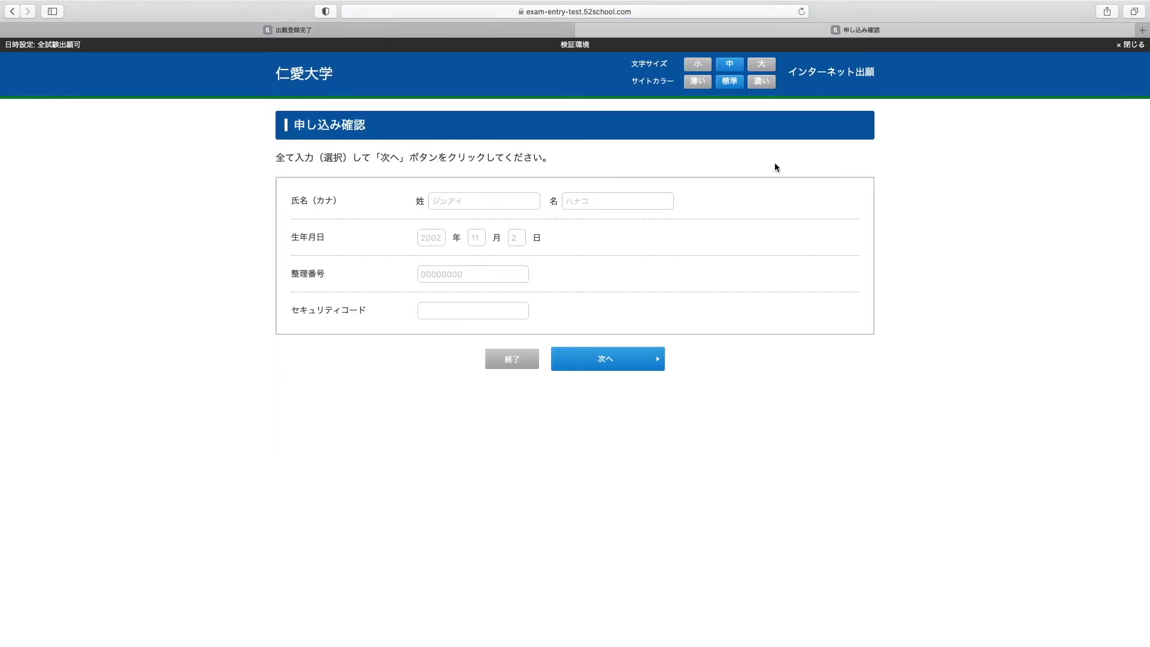
{"action": "left_click", "coordinate": [506, 196]}
{"action": "left_click", "coordinate": [486, 29]}
{"action": "scroll", "coordinate": [231, 236], "scroll_direction": "up", "scroll_amount": 2}
{"action": "scroll", "coordinate": [230, 236], "scroll_direction": "up", "scroll_amount": 6}
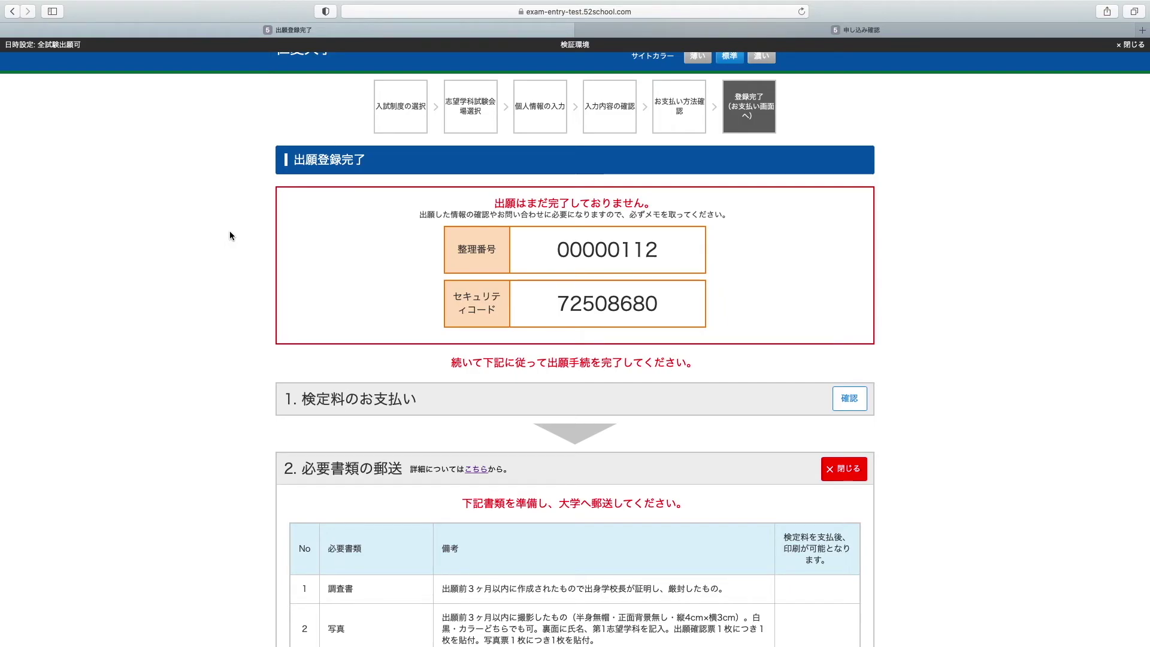
{"action": "key", "text": "ctrl+Tab"}
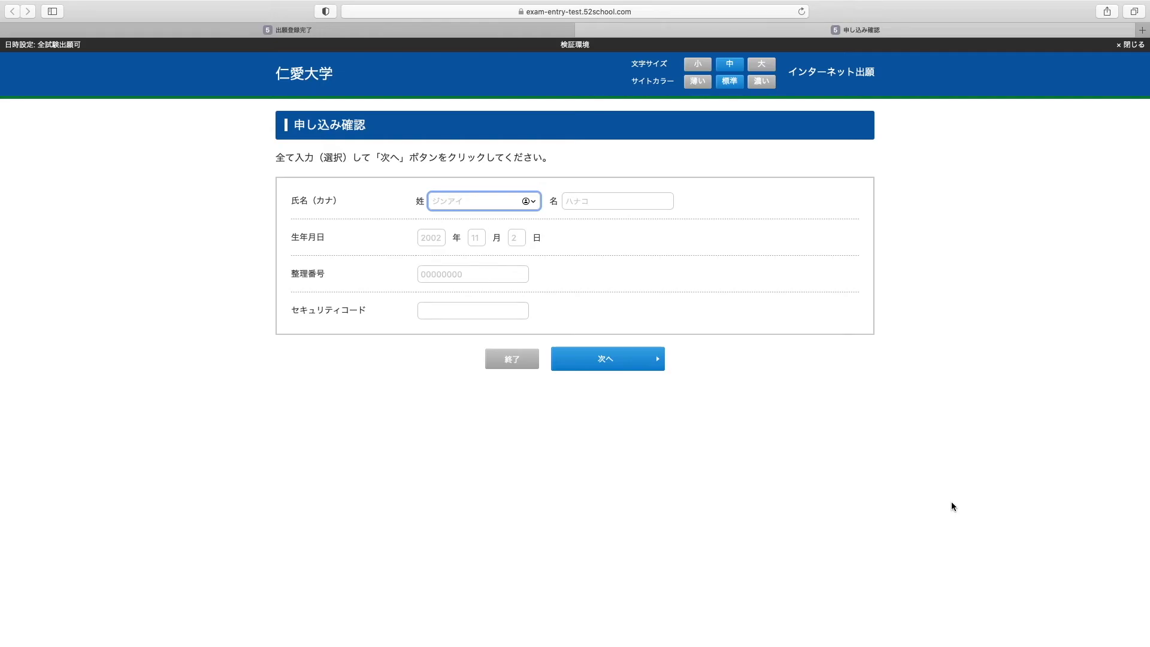
Enter the applicant's surname and given name in katakana
{"action": "type", "text": "ji"}
{"action": "key", "text": "BackSpace"}
{"action": "type", "text": "jinnai"}
{"action": "key", "text": "Tab"}
{"action": "key", "text": "Return"}
{"action": "key", "text": "Return"}
{"action": "key", "text": "Tab"}
{"action": "type", "text": "hanako"}
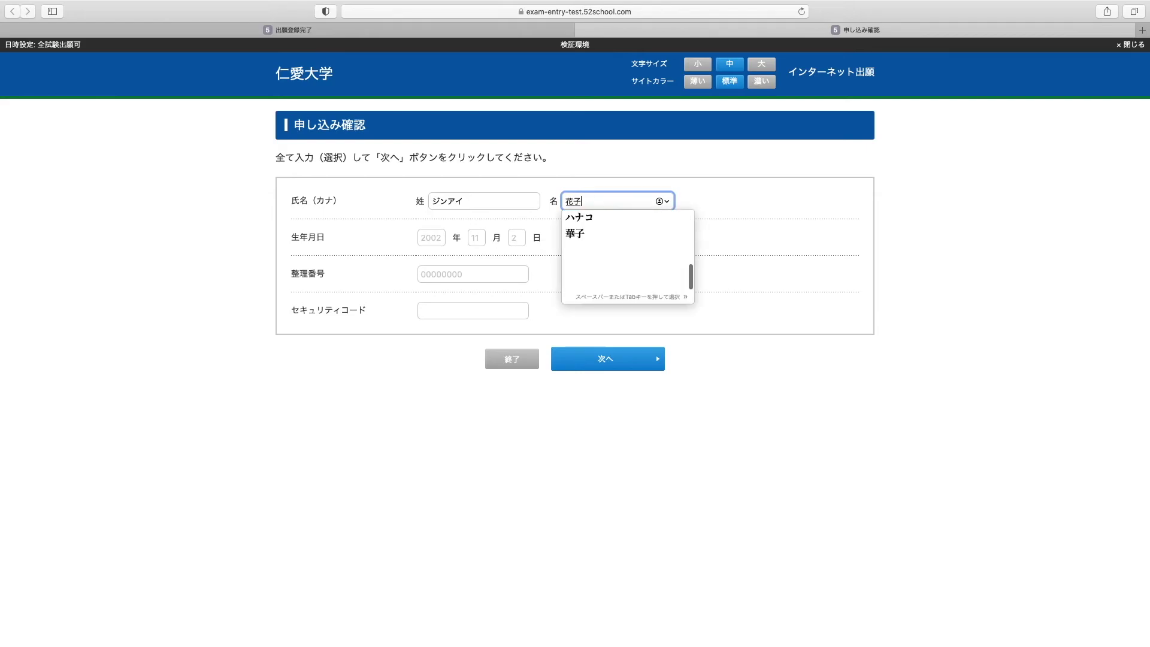
{"action": "key", "text": "Tab"}
{"action": "key", "text": "Return"}
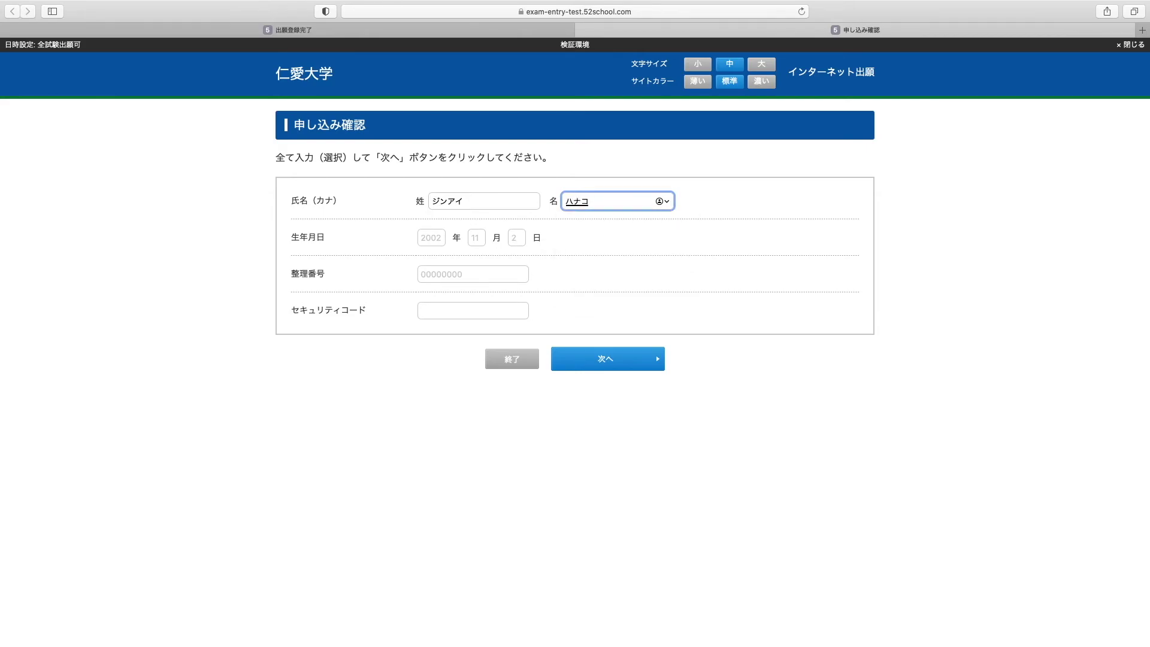
{"action": "key", "text": "Return"}
Enter the applicant's birth year, month and day
{"action": "key", "text": "Tab"}
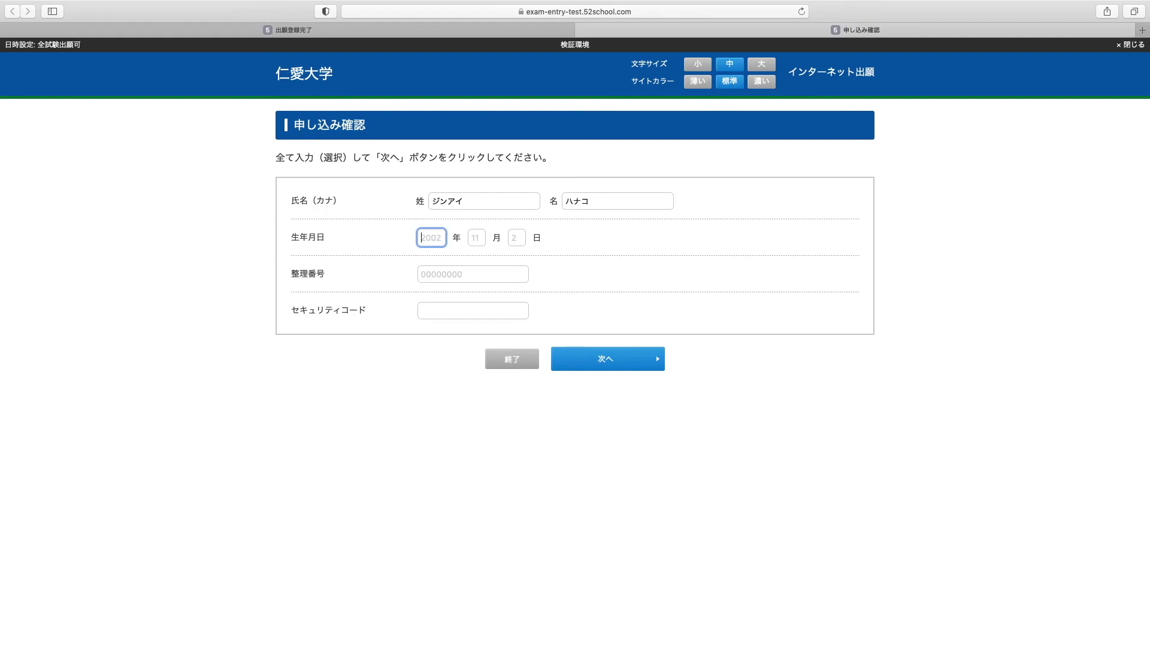
{"action": "type", "text": "2002"}
{"action": "key", "text": "Tab"}
{"action": "type", "text": "11"}
{"action": "key", "text": "Tab"}
{"action": "type", "text": "2"}
Enter the 整理番号 and セキュリティコード, then submit the confirmation form
{"action": "key", "text": "Tab"}
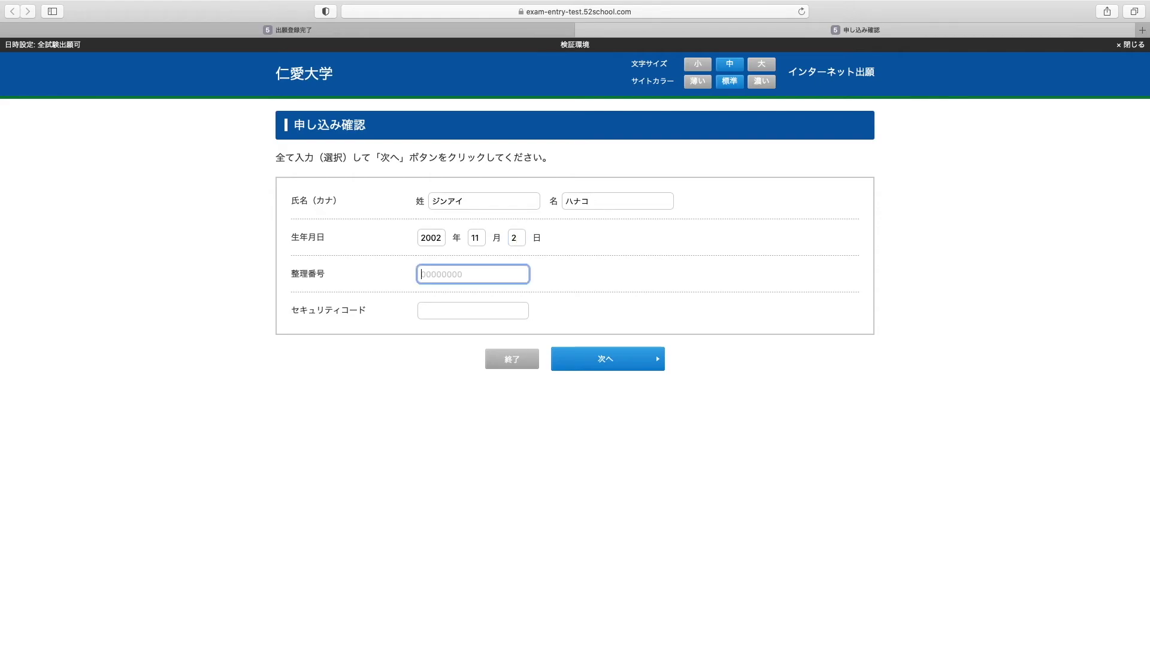
{"action": "key", "text": "Tab"}
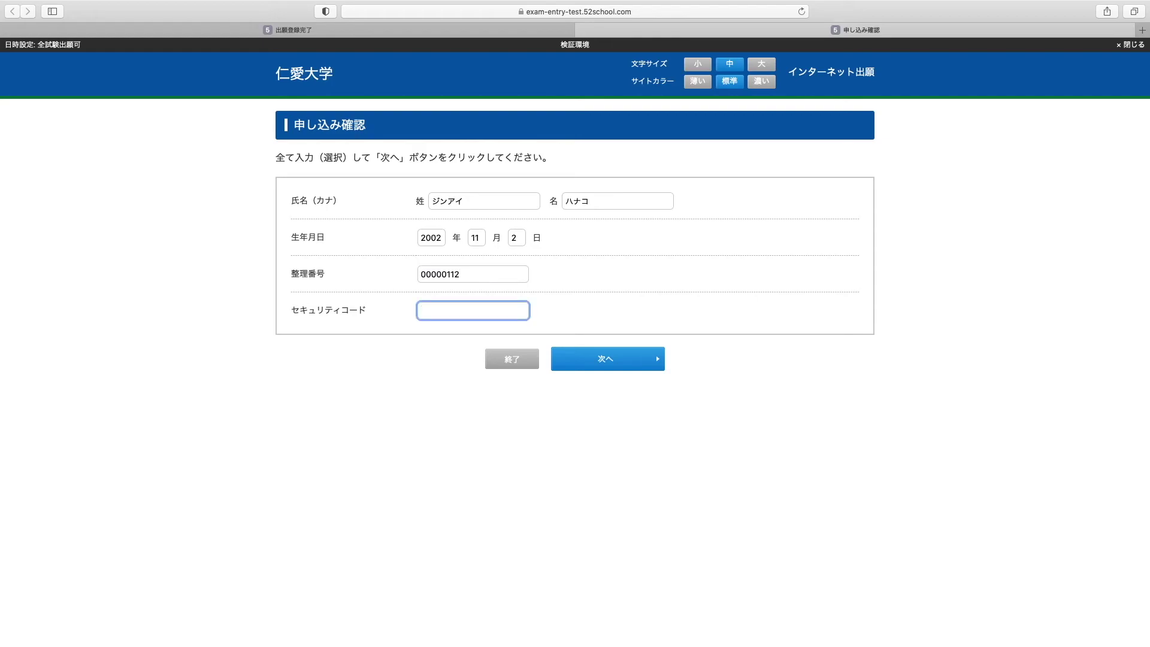
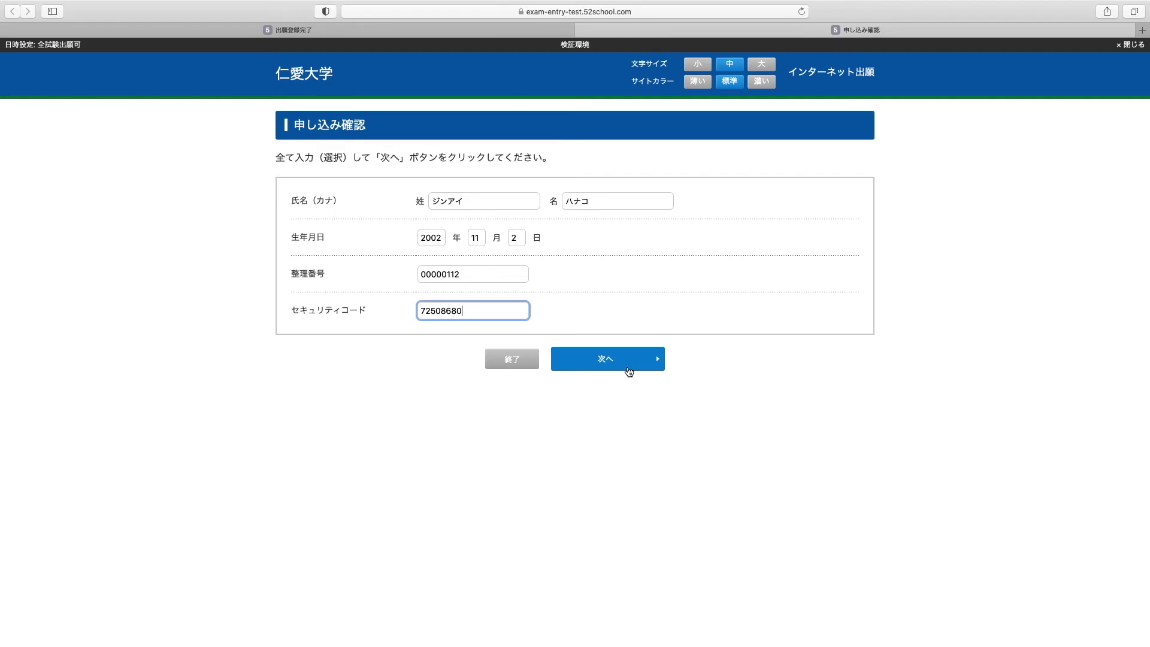
{"action": "left_click", "coordinate": [629, 360]}
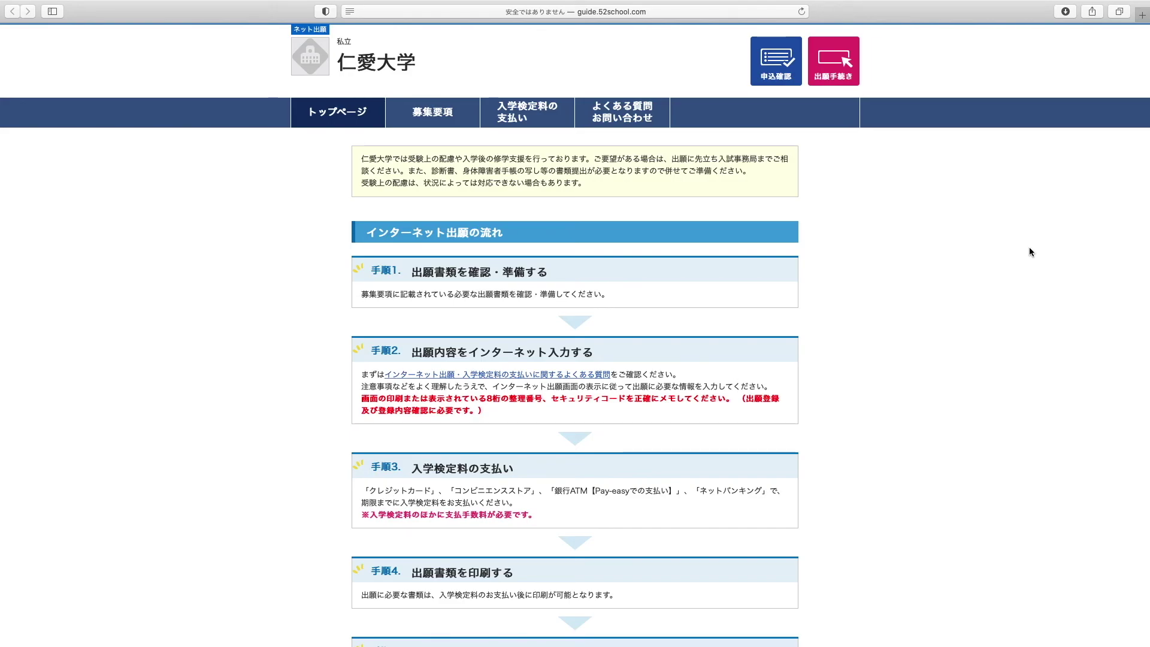
Open the application PDF and page from 出願確認票 through 写真票・受験票 and 活動報告書 to the 簡易書留 label
{"action": "left_click", "coordinate": [778, 77]}
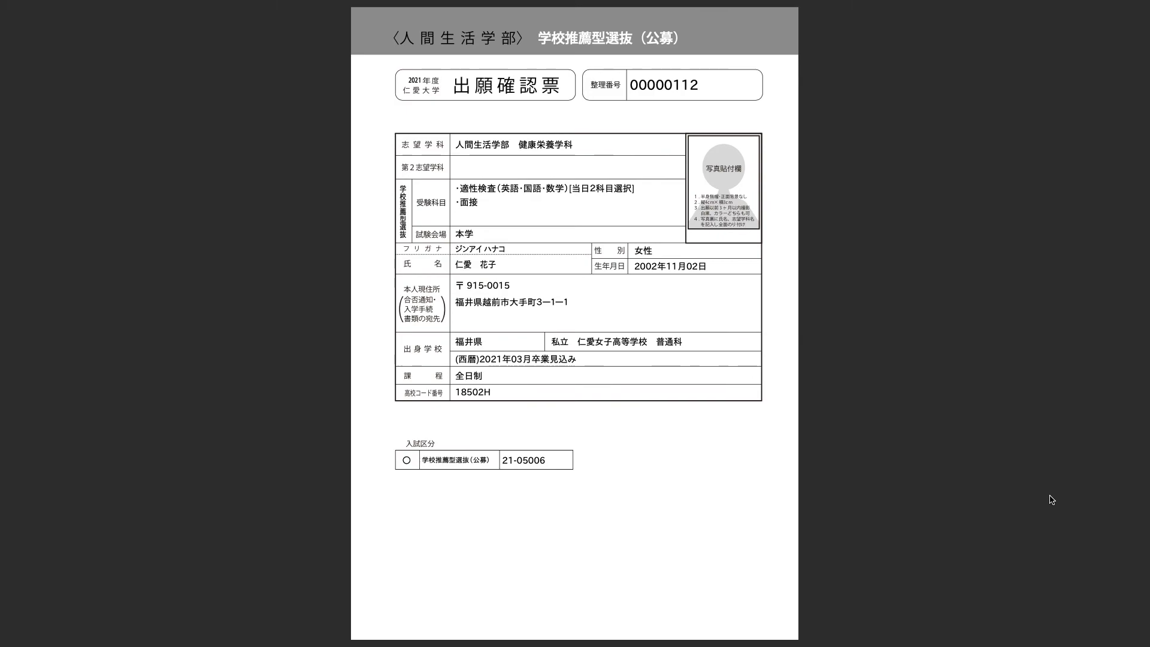
{"action": "scroll", "coordinate": [1048, 496], "scroll_direction": "down", "scroll_amount": 1}
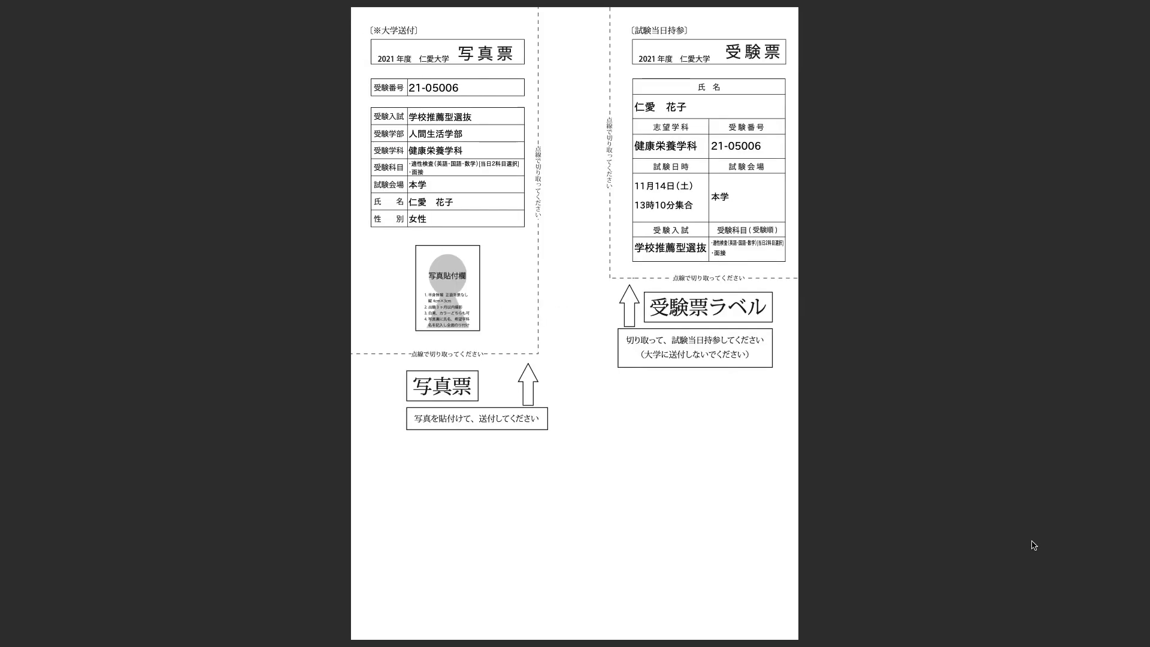
{"action": "scroll", "coordinate": [127, 427], "scroll_direction": "down", "scroll_amount": 1}
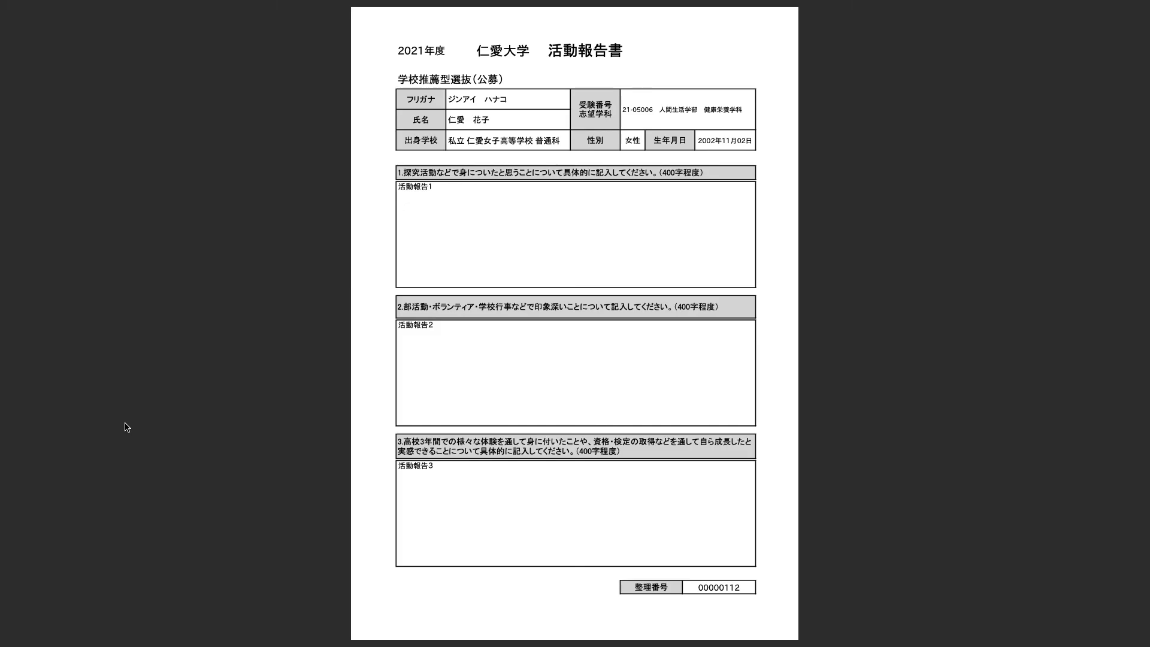
{"action": "scroll", "coordinate": [931, 310], "scroll_direction": "down", "scroll_amount": 1}
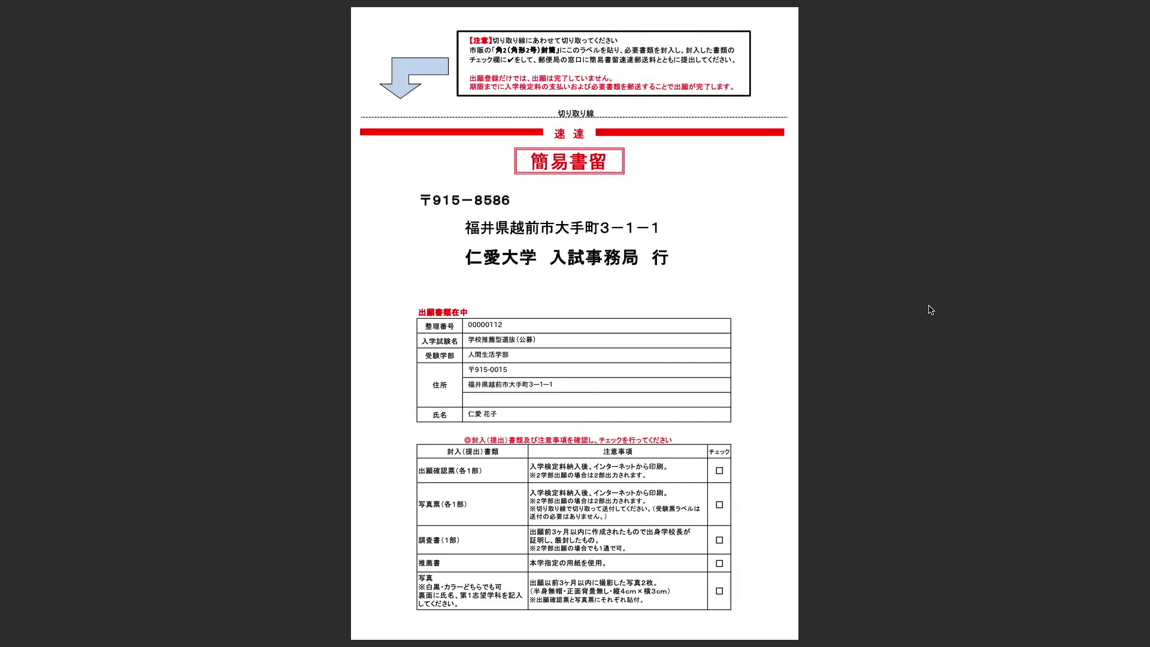